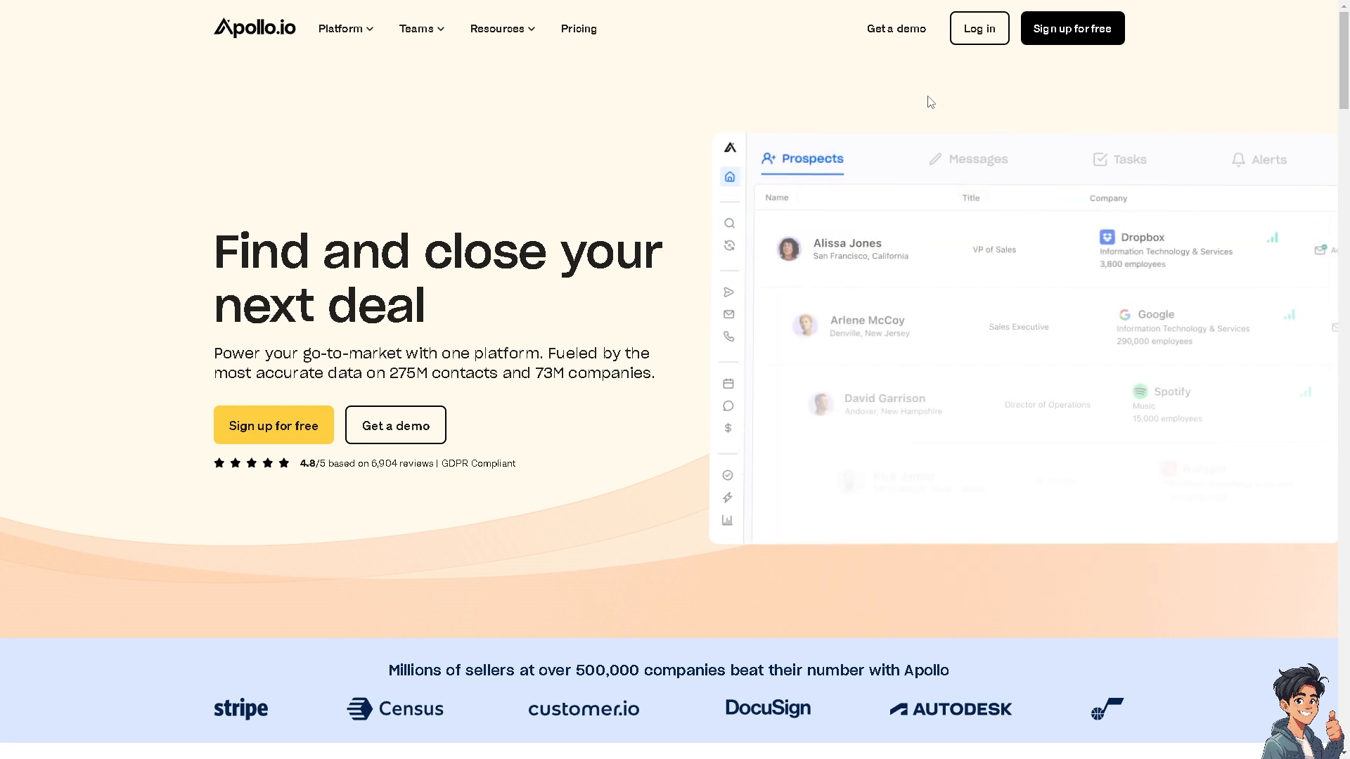
Step: Start a free Apollo sign-up, agree to the Terms of Service and Privacy Policy, and sign up with Microsoft
left_click(1063, 29)
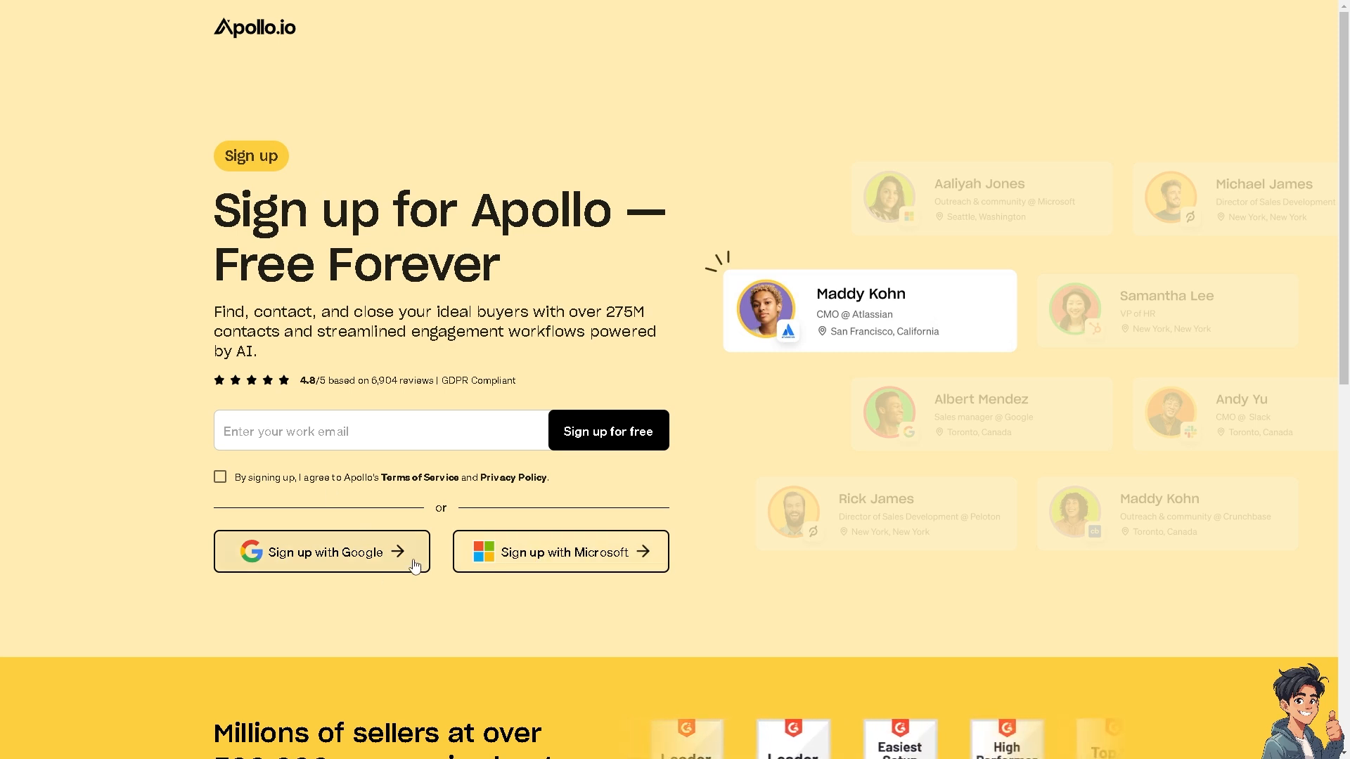
left_click(536, 553)
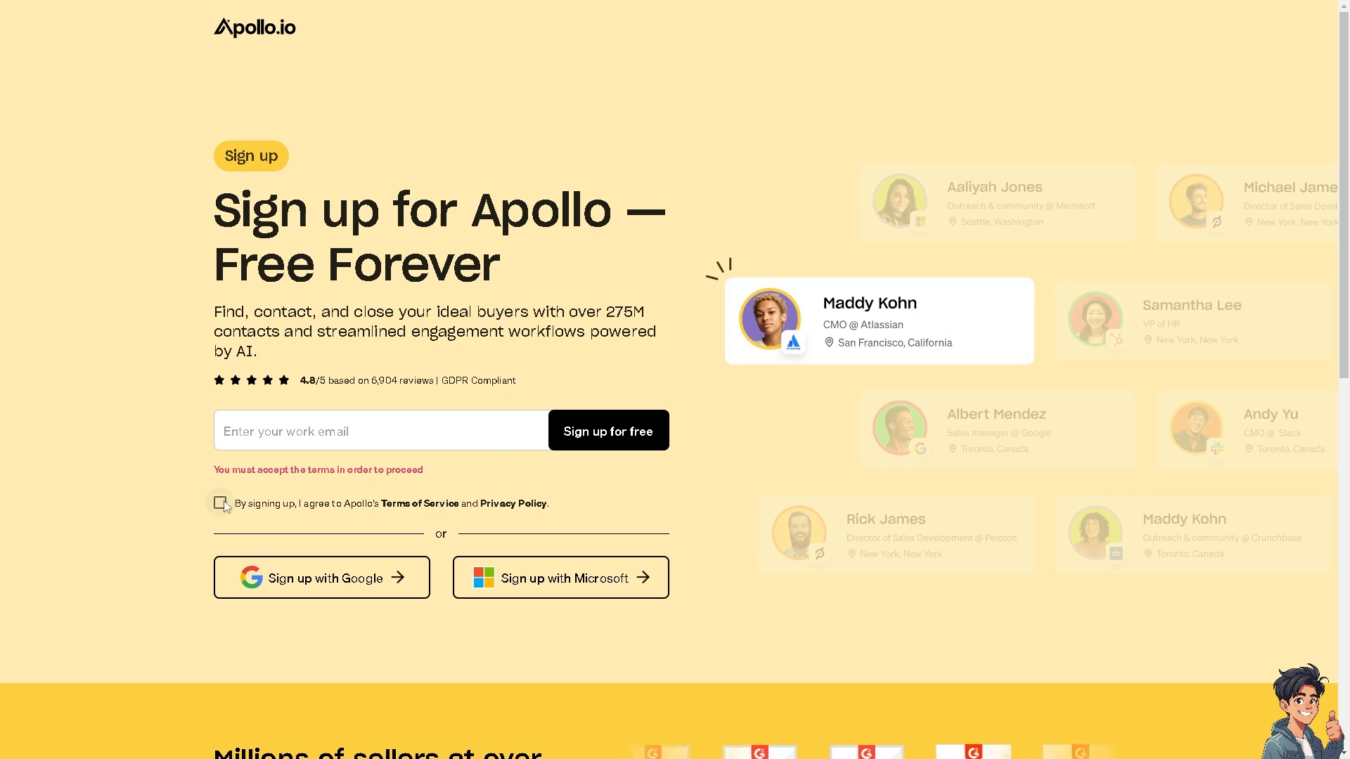
left_click(222, 503)
left_click(546, 559)
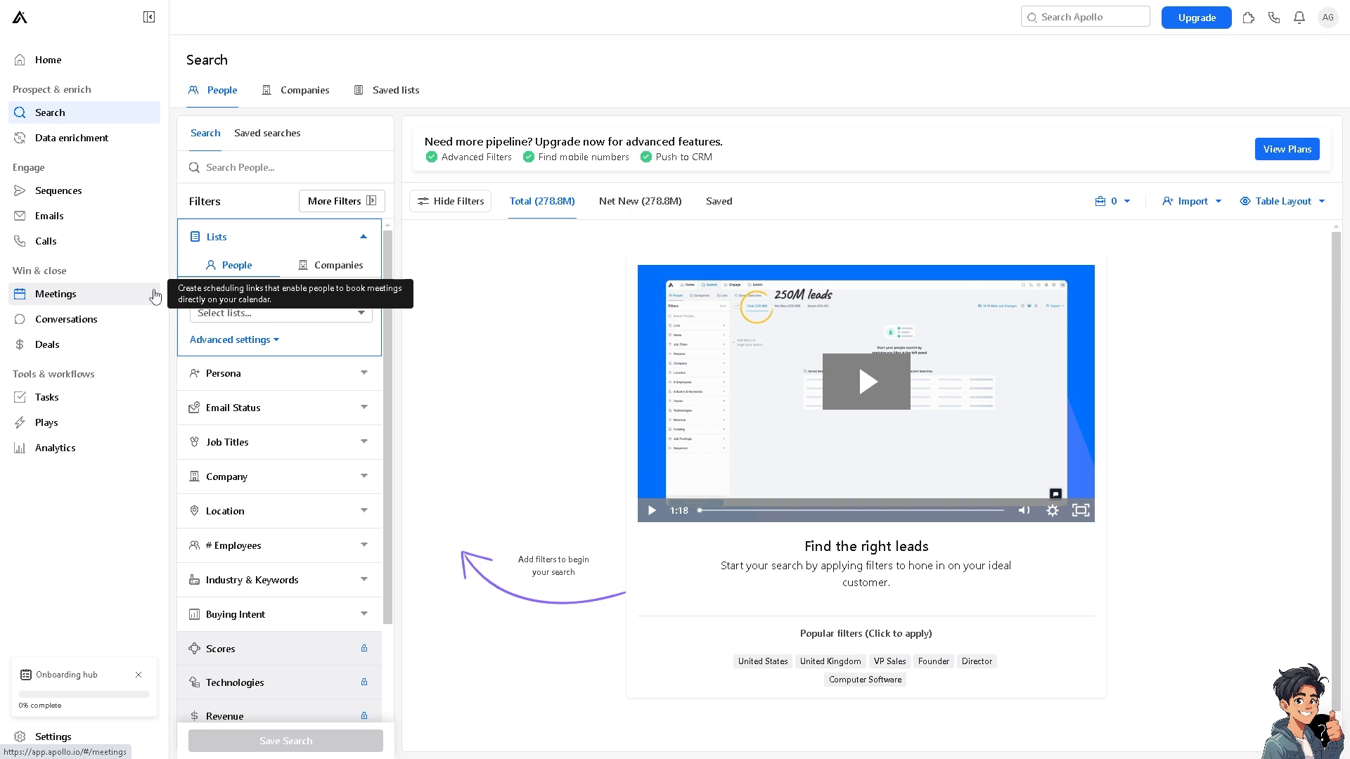
Step: Search people for "Real Estate"
left_click(73, 121)
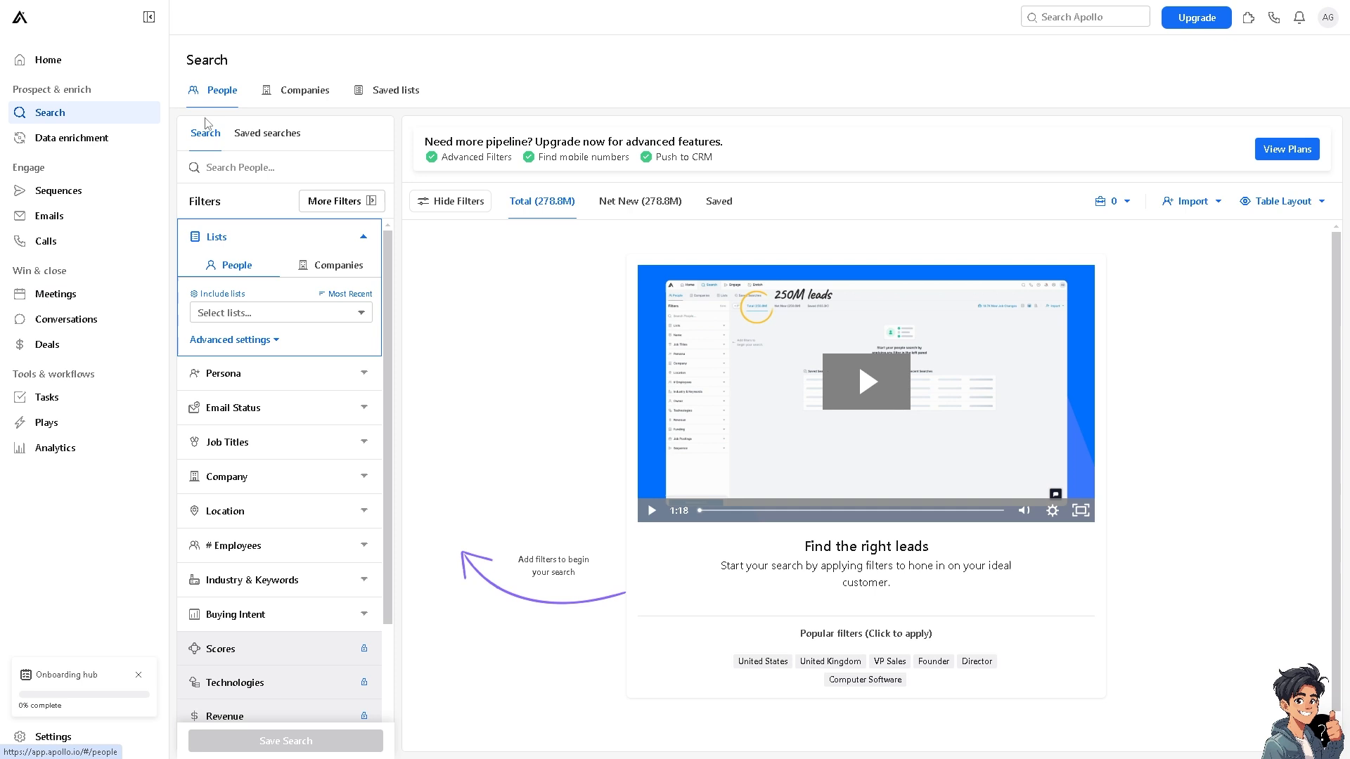
left_click(272, 173)
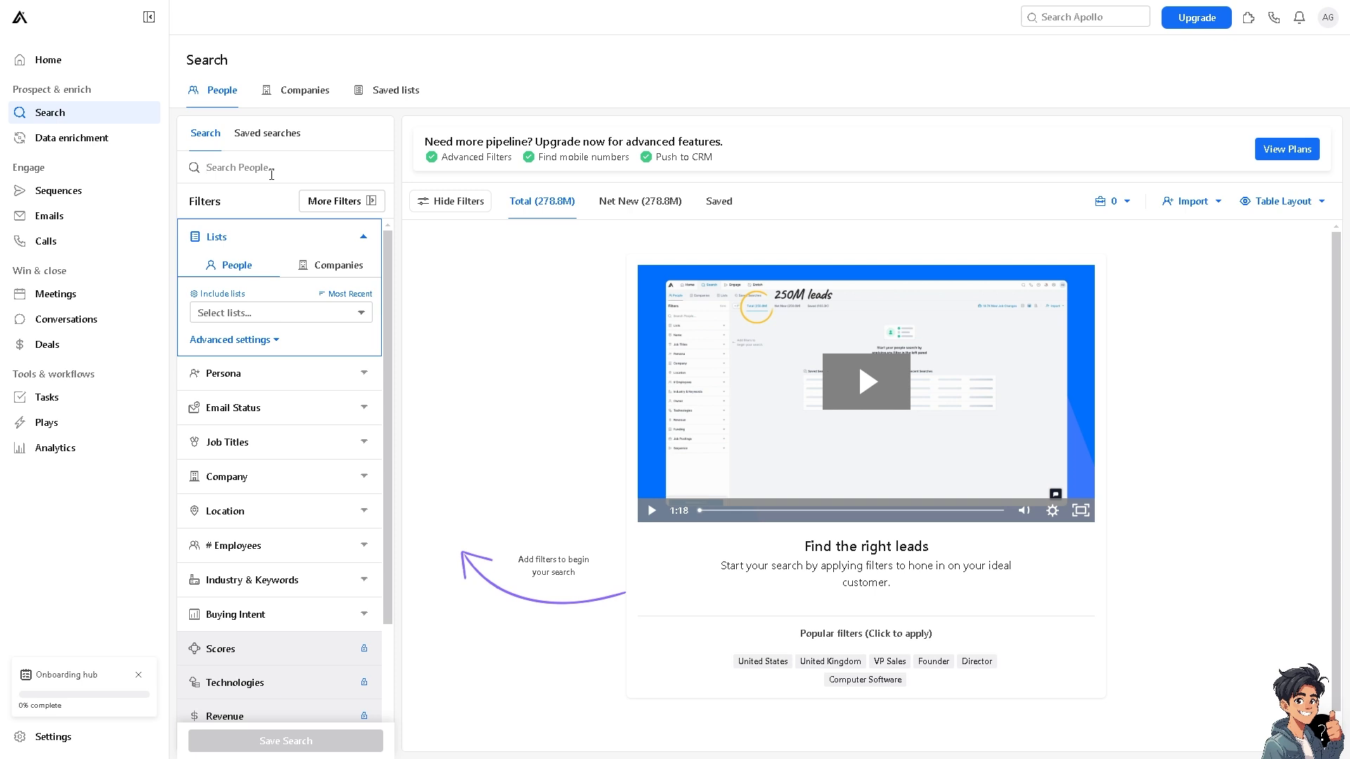
type("Real Estate")
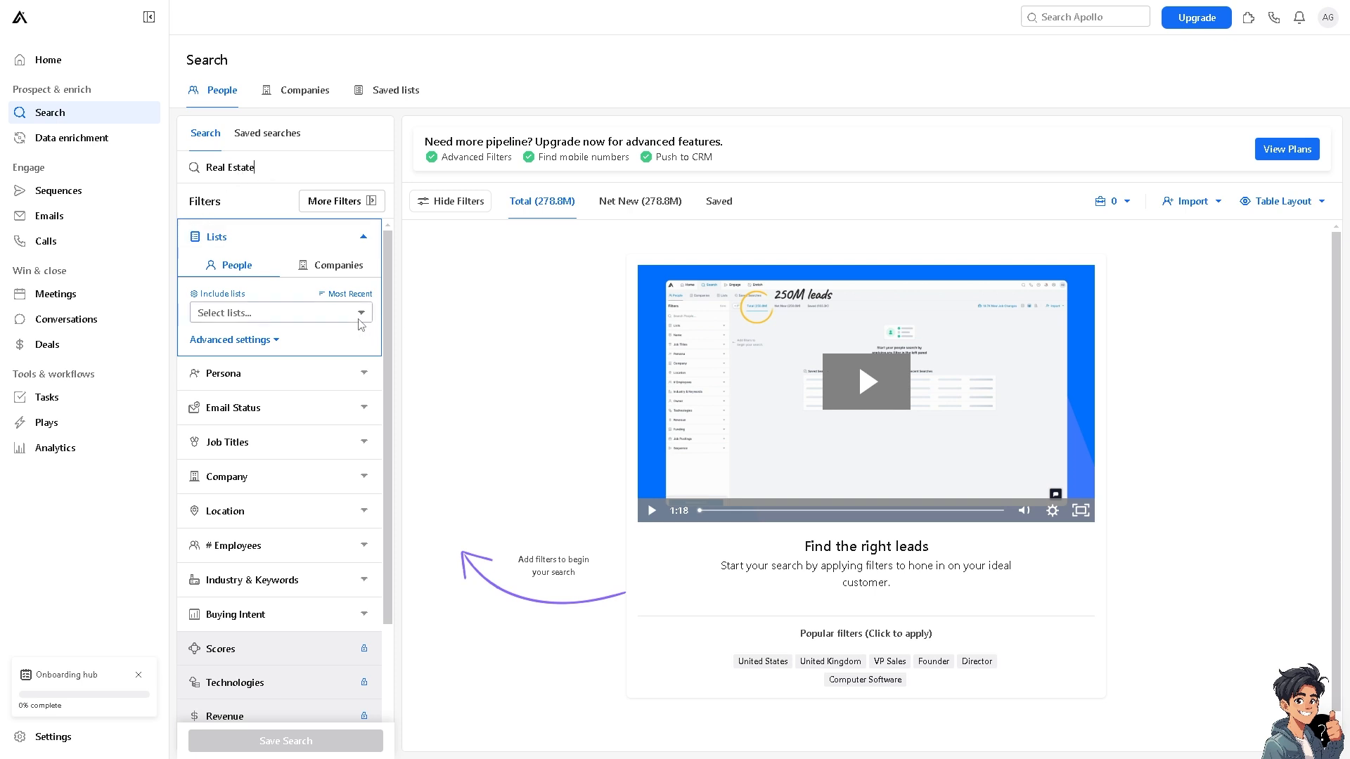
key("Return")
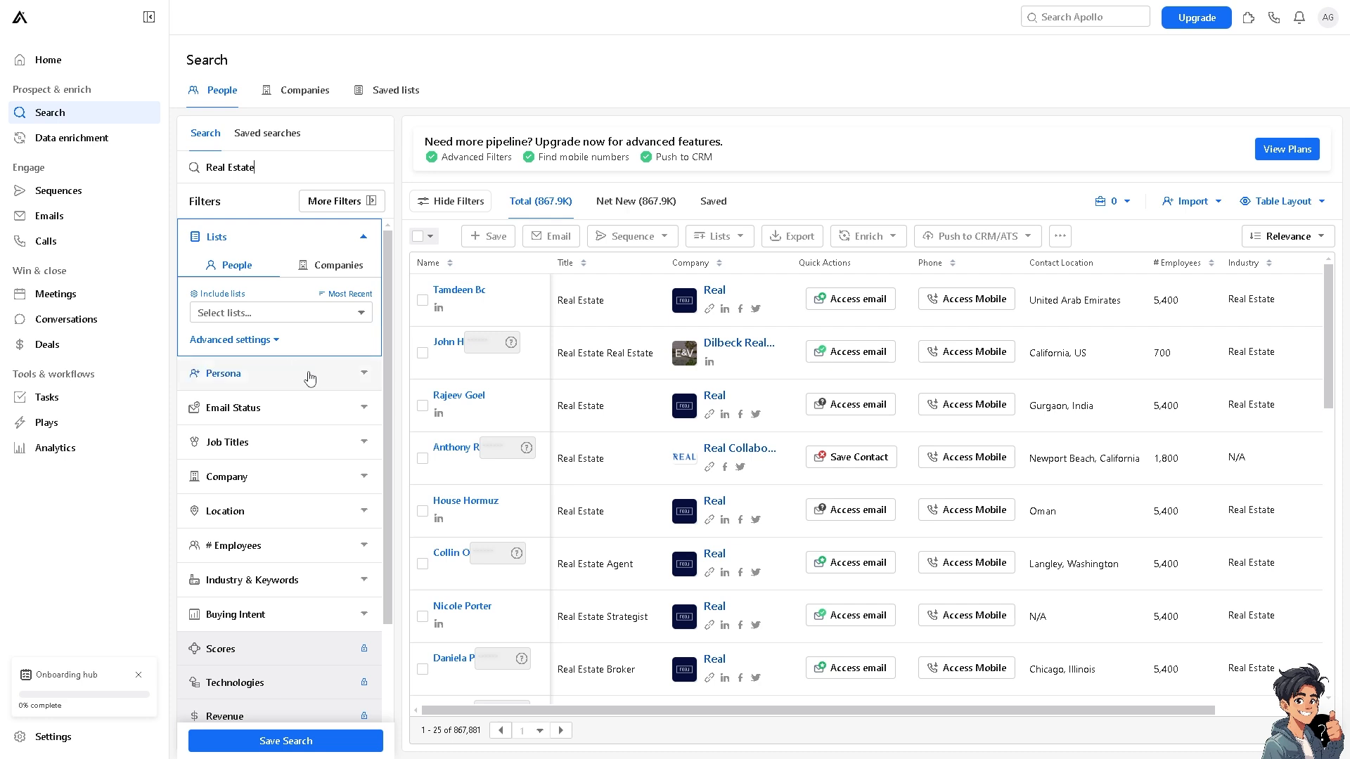
Step: Examine the advanced settings of the Lists filter and the options of the Persona and Email Status filters
left_click(276, 341)
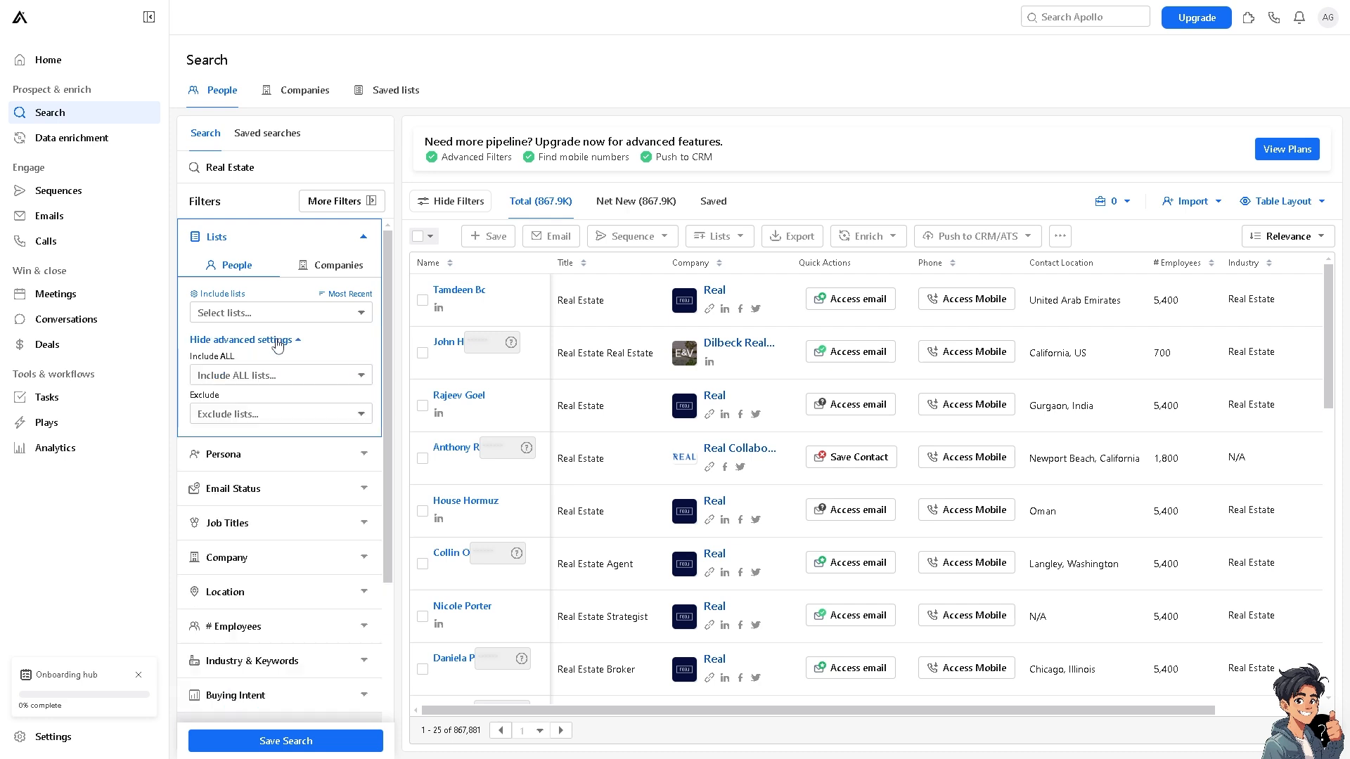
left_click(359, 380)
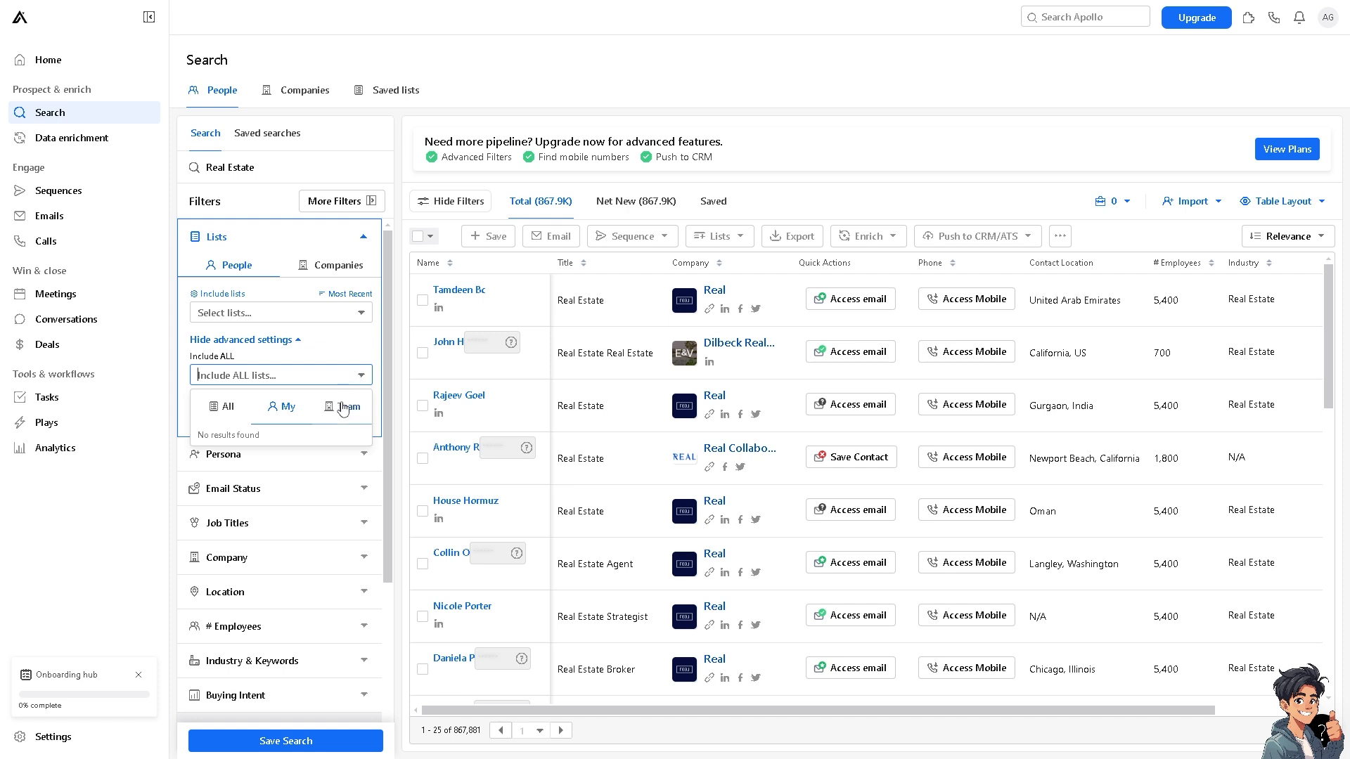
left_click(113, 490)
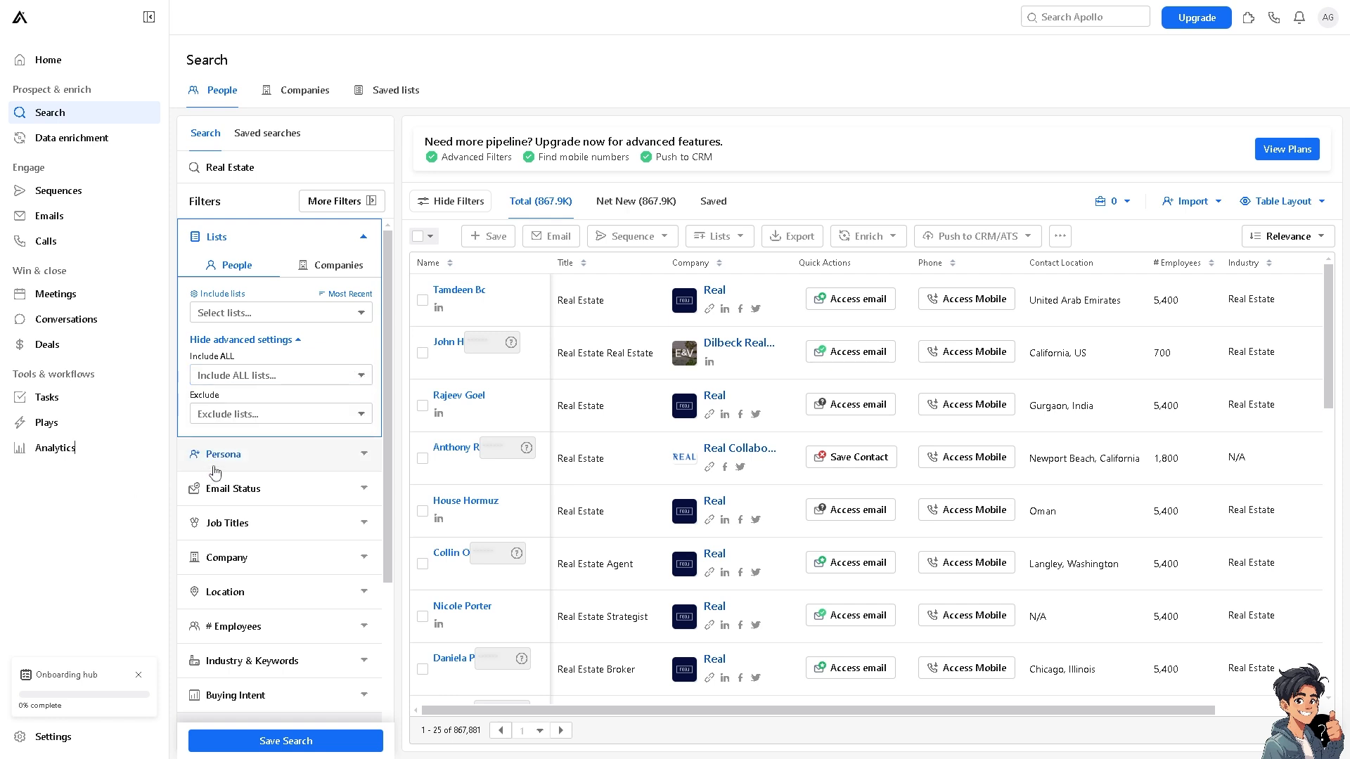
left_click(363, 454)
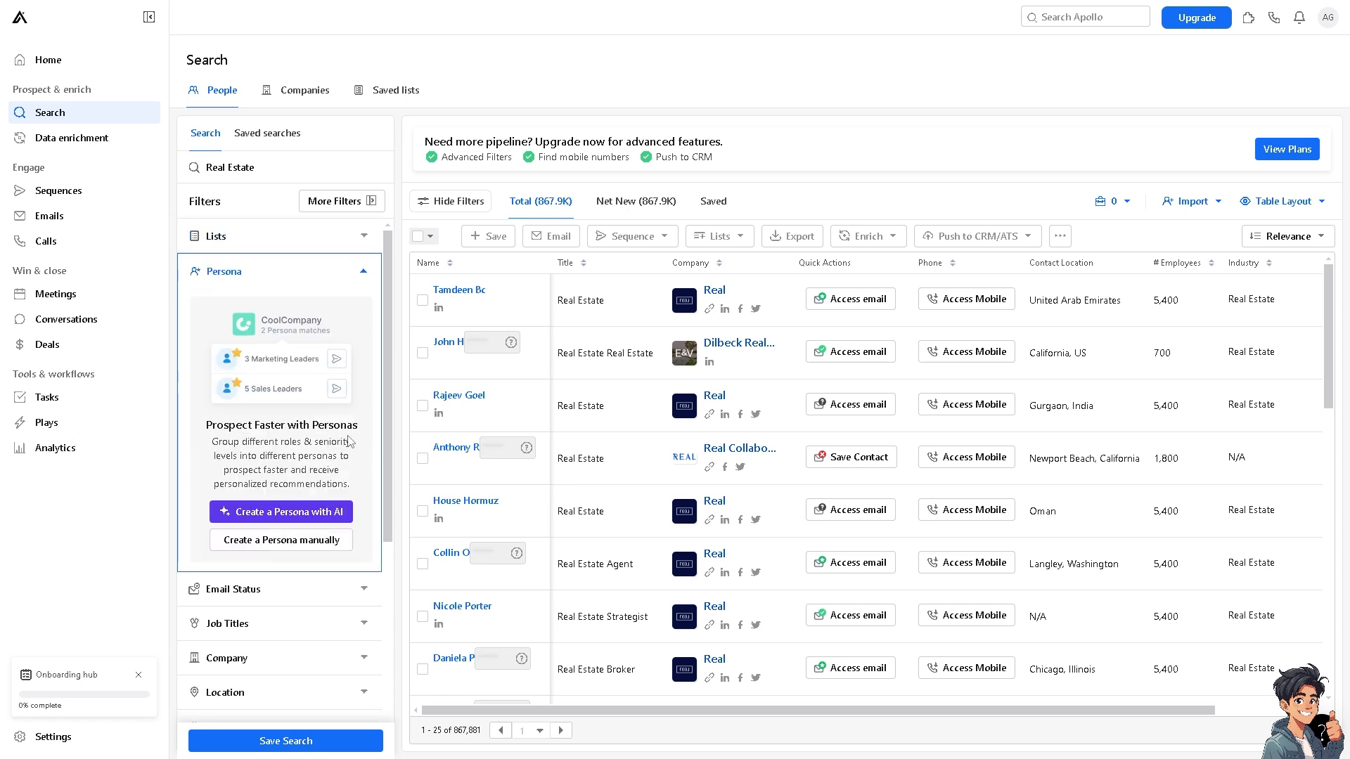
scroll(265, 325, "down", 1)
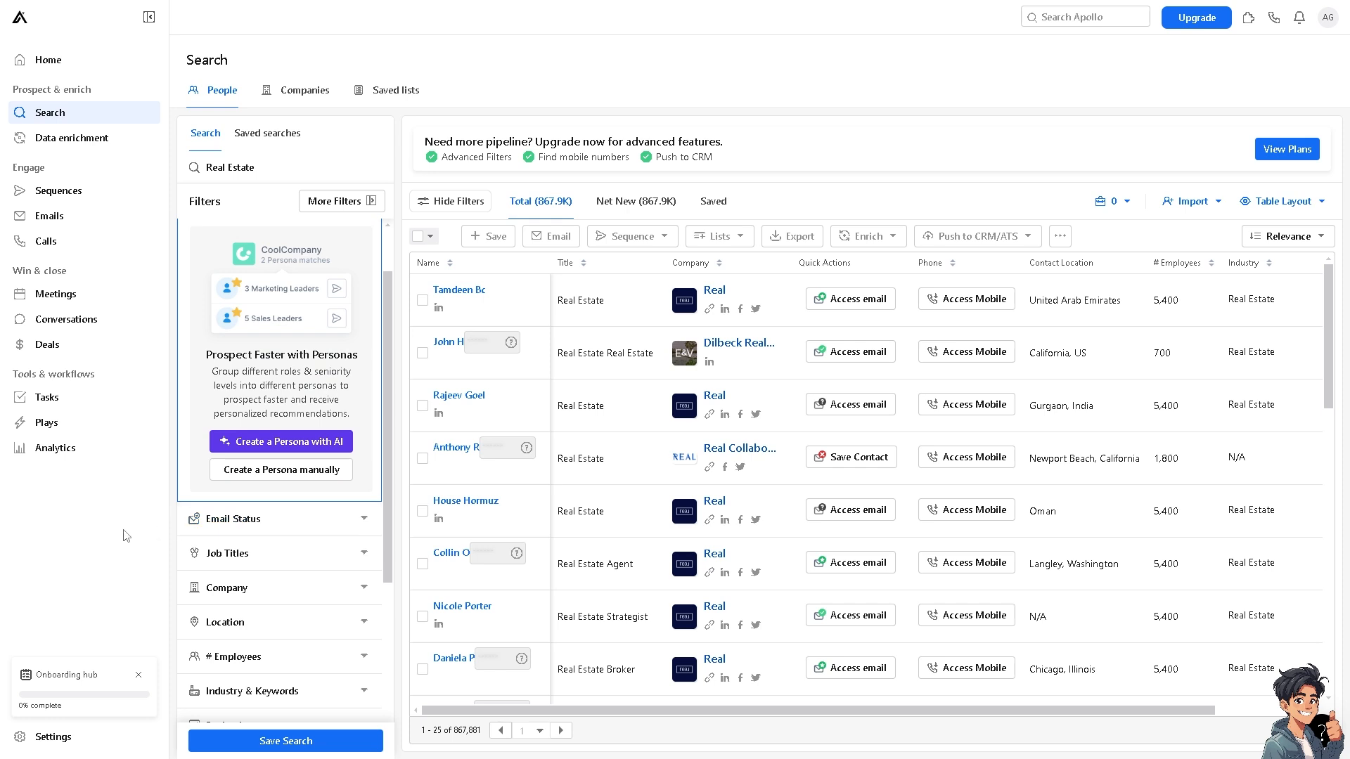
scroll(225, 466, "down", 1)
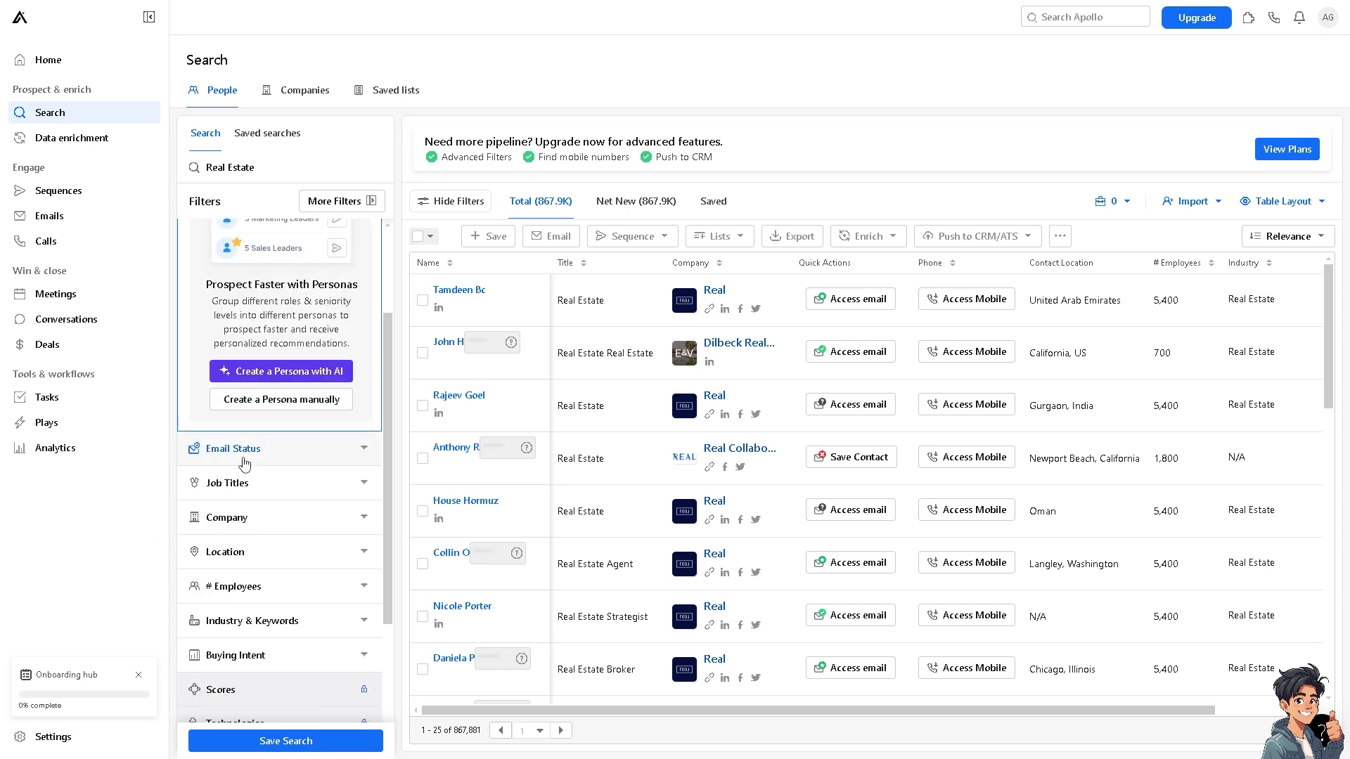
left_click(362, 450)
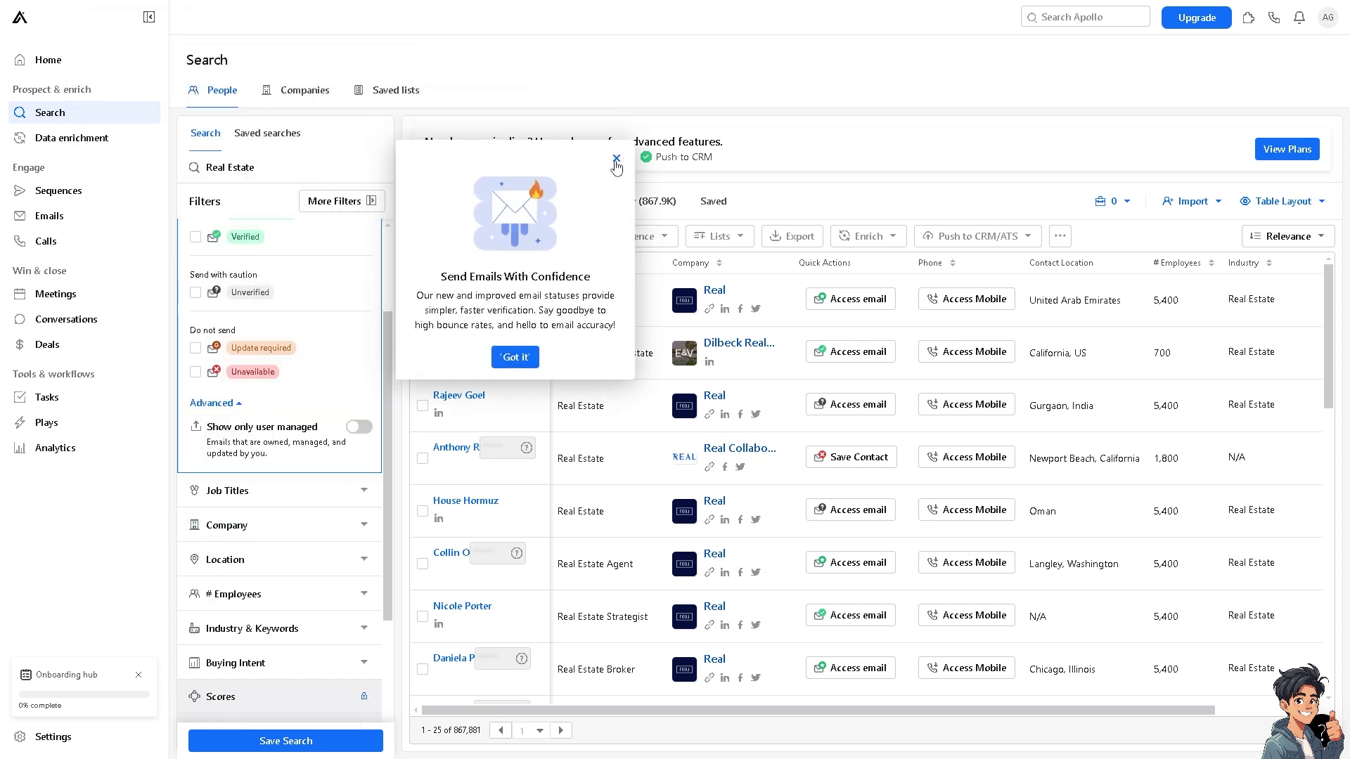
left_click(617, 158)
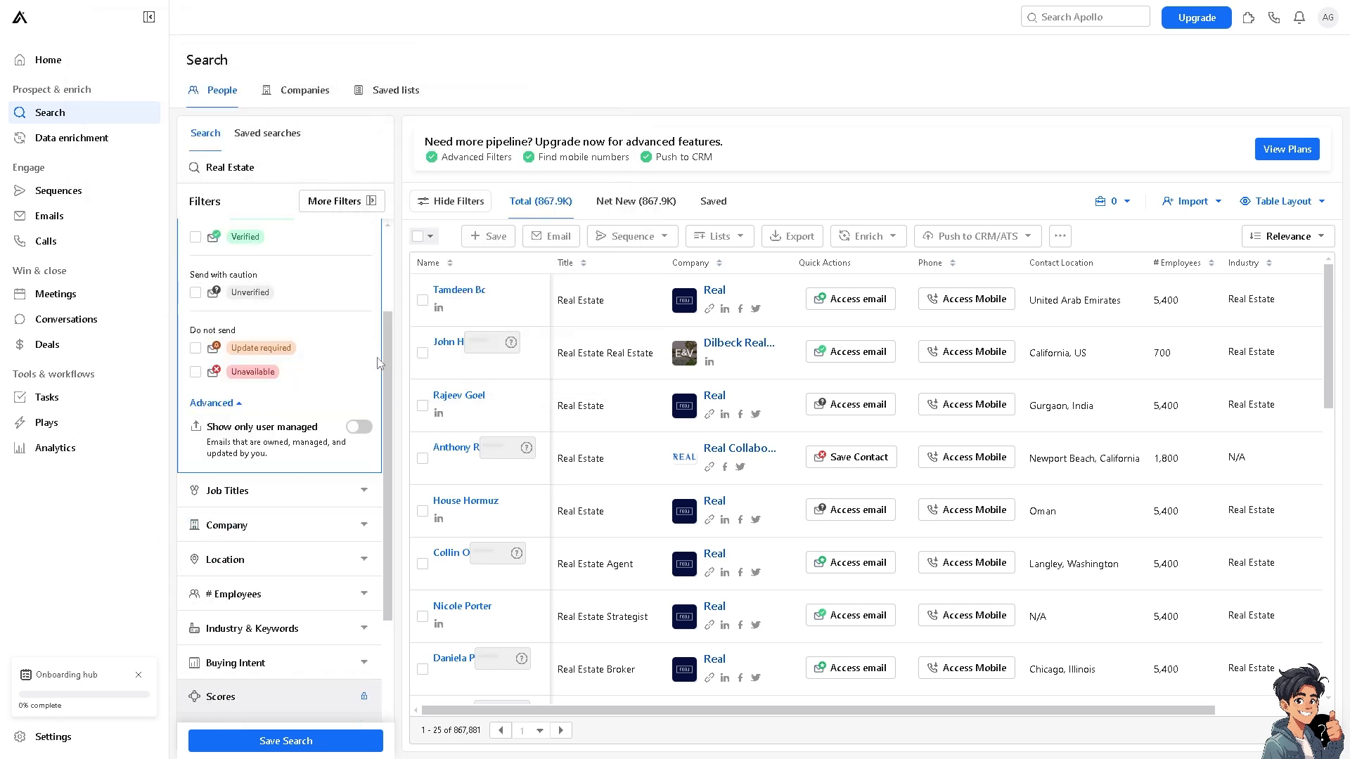
Step: Filter the people search by the job title owner
left_click(362, 492)
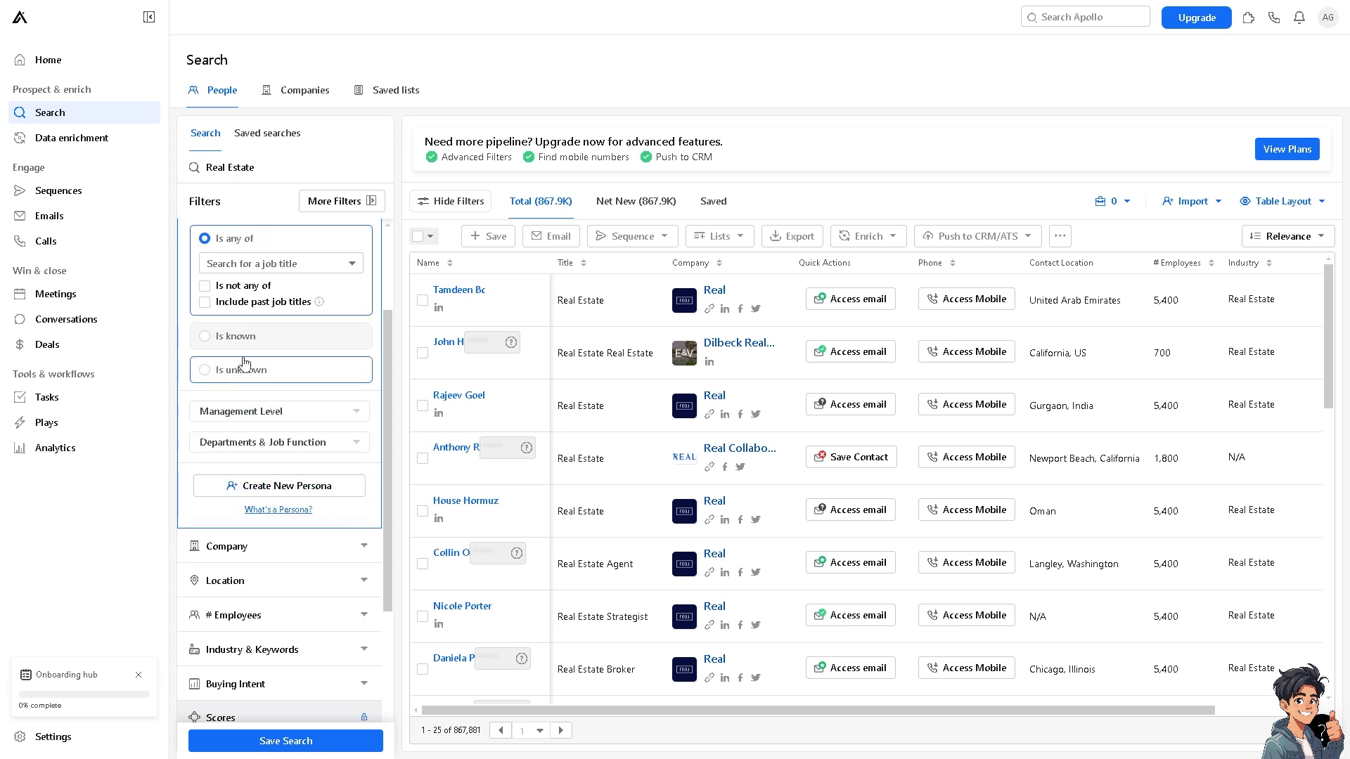
left_click(260, 268)
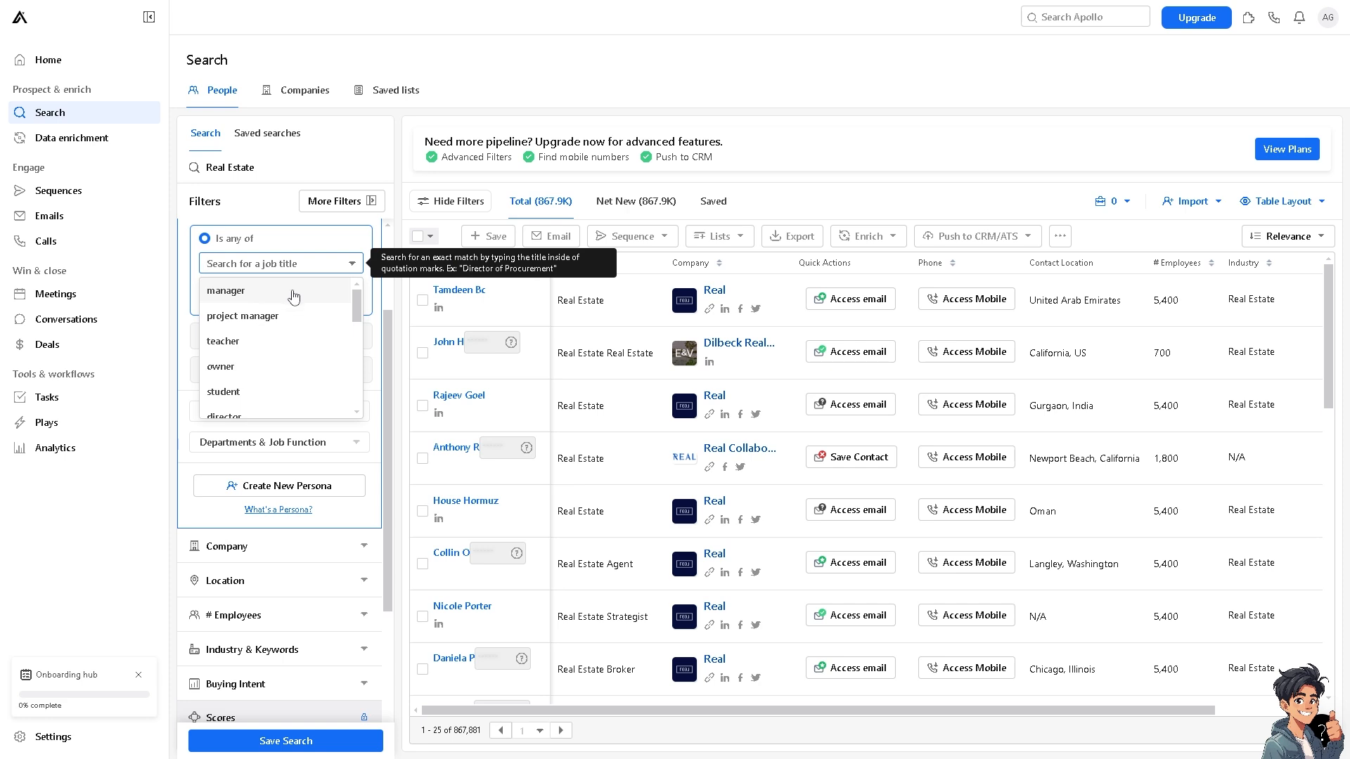
scroll(288, 352, "down", 1)
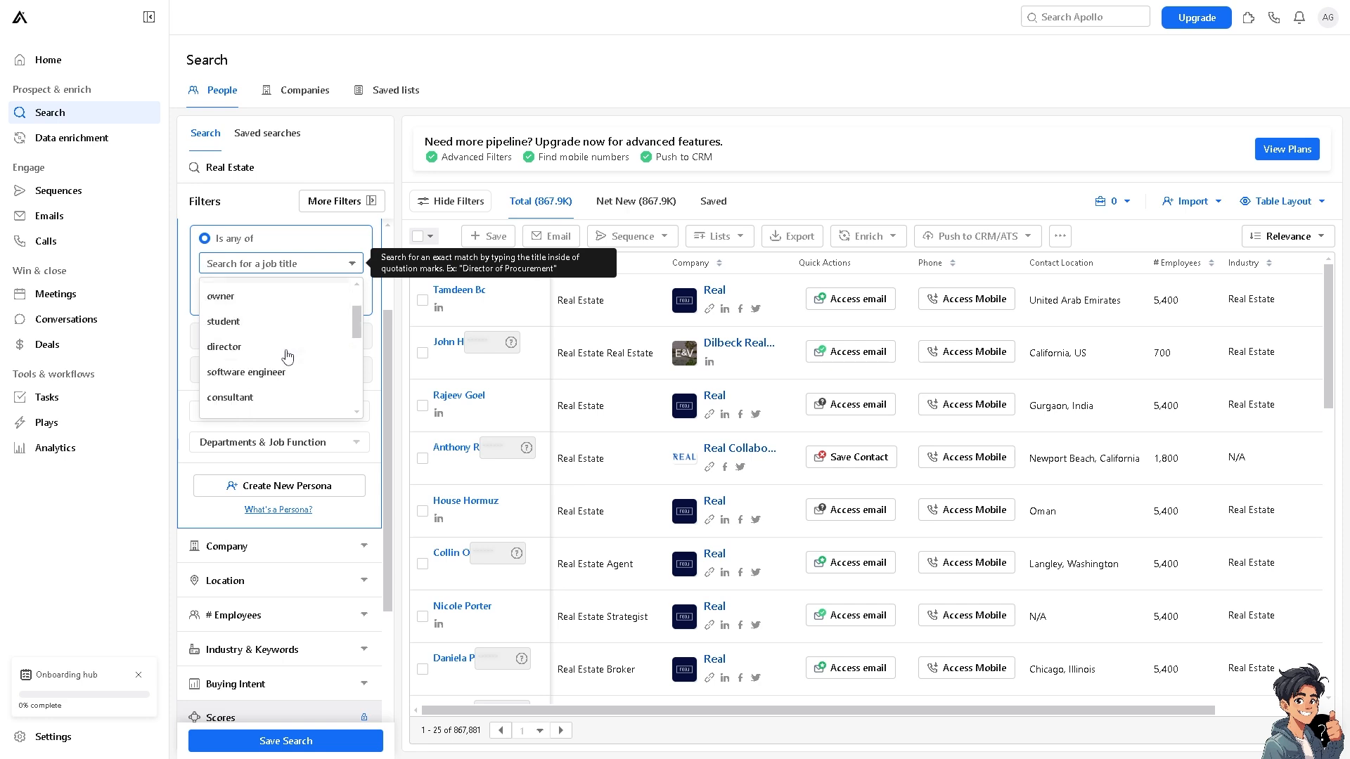
left_click(243, 306)
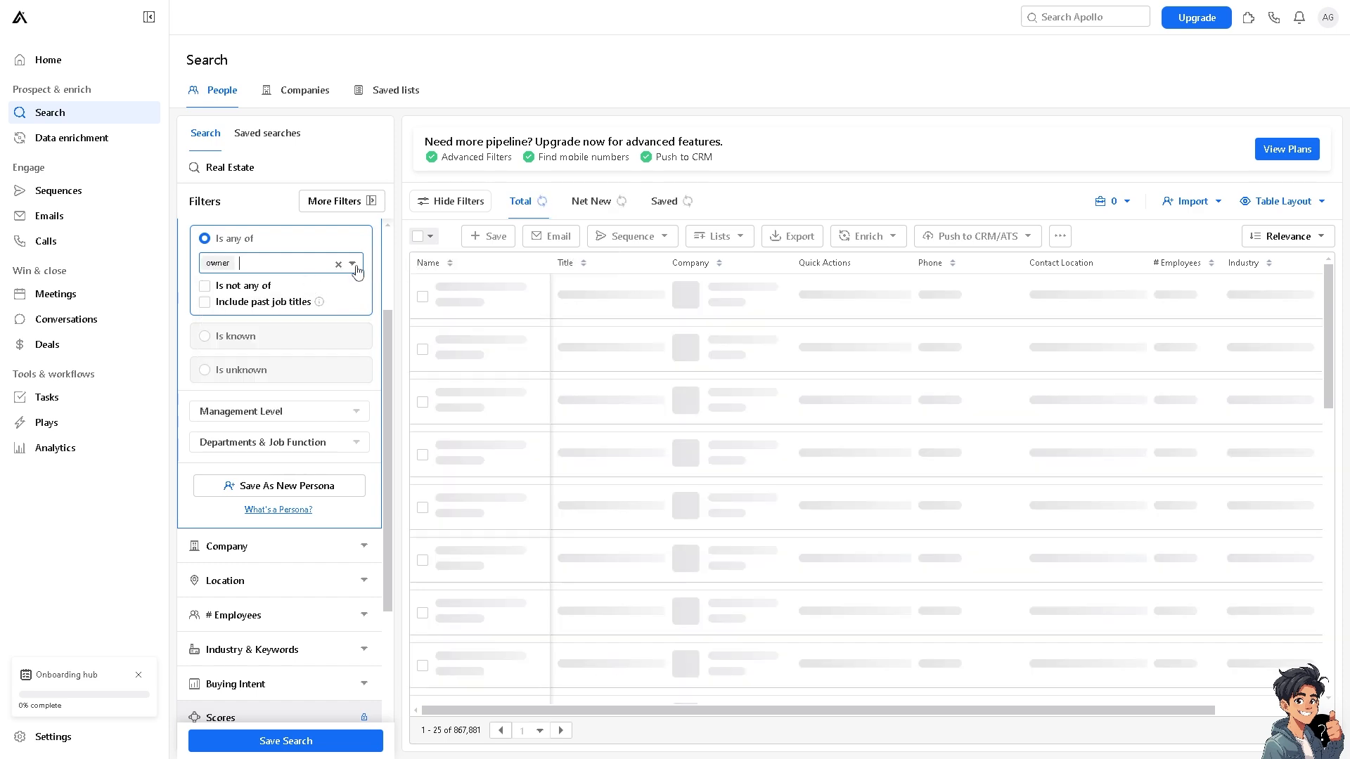
Step: Add the job titles director and president to the job title filter
left_click(354, 264)
scroll(287, 348, "down", 1)
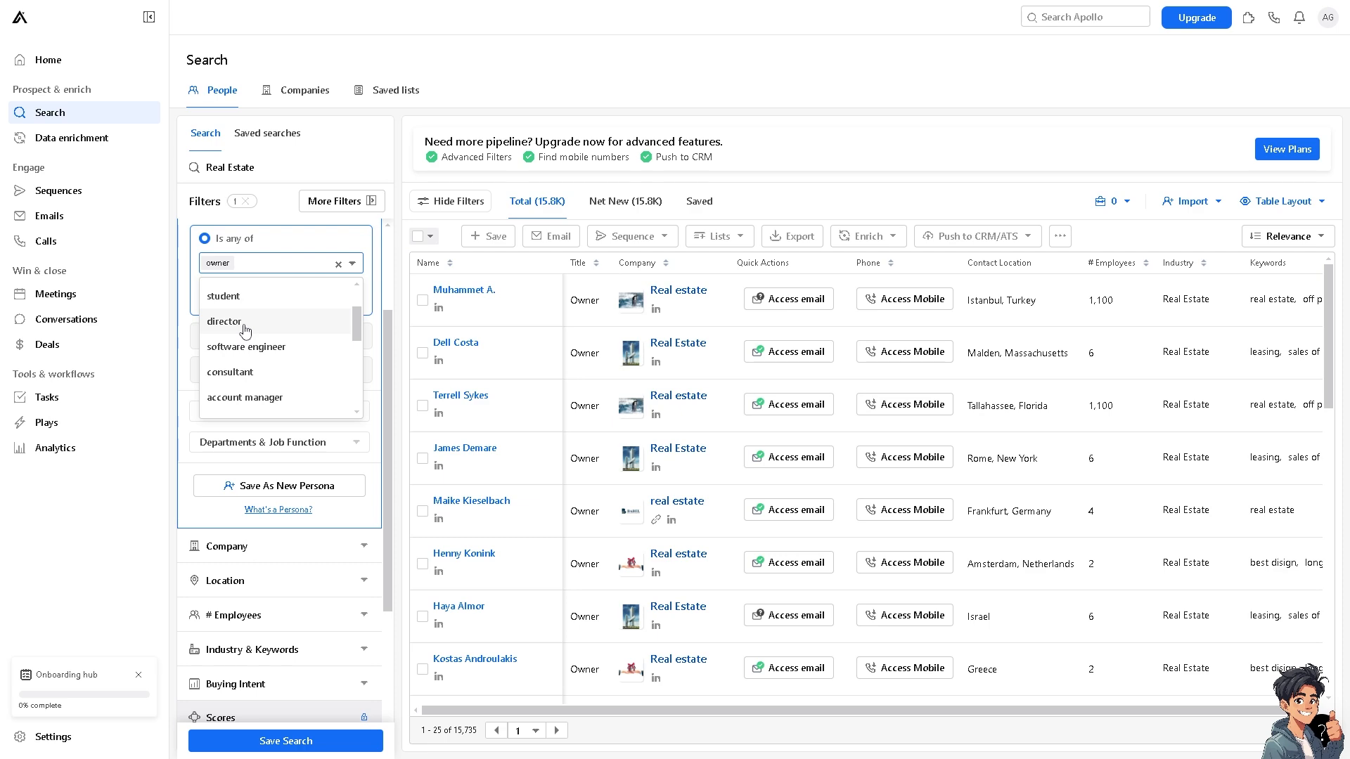
key("Return")
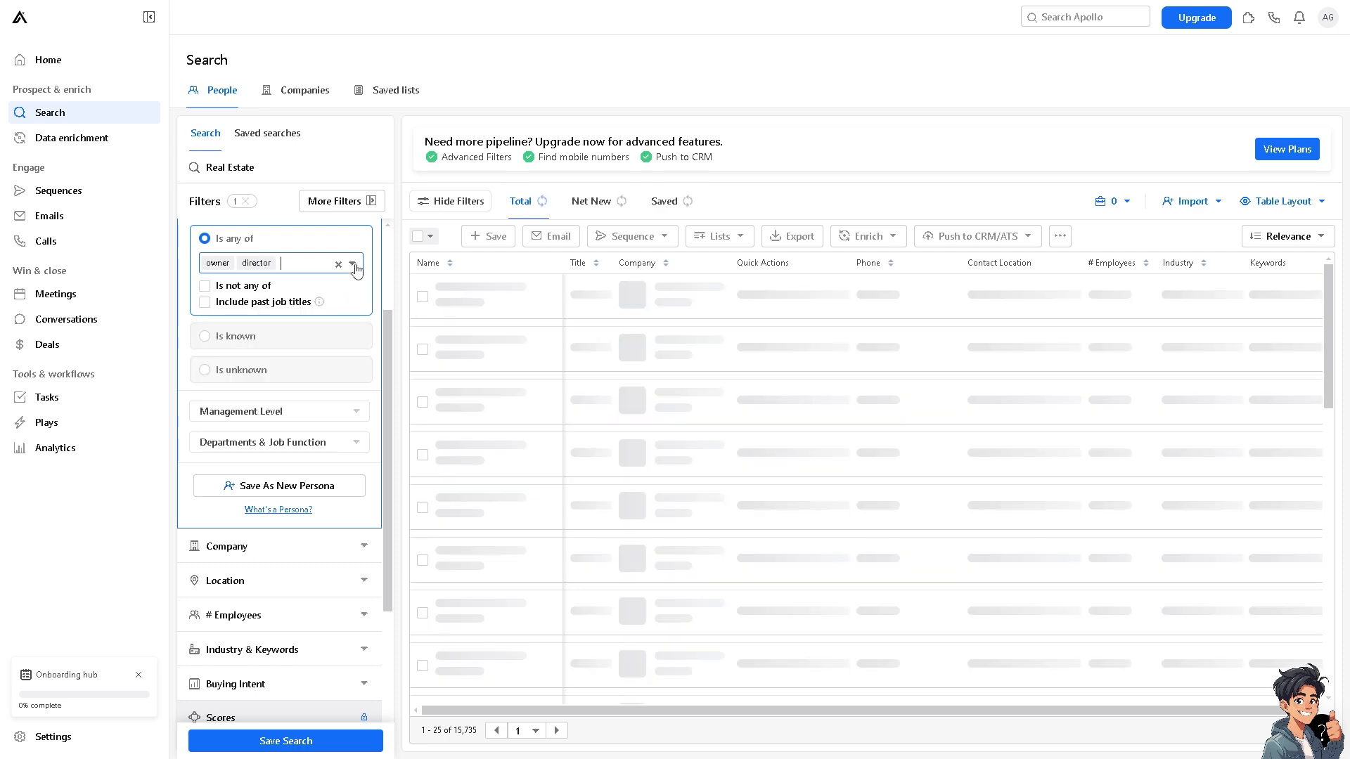
left_click(352, 264)
scroll(302, 350, "down", 3)
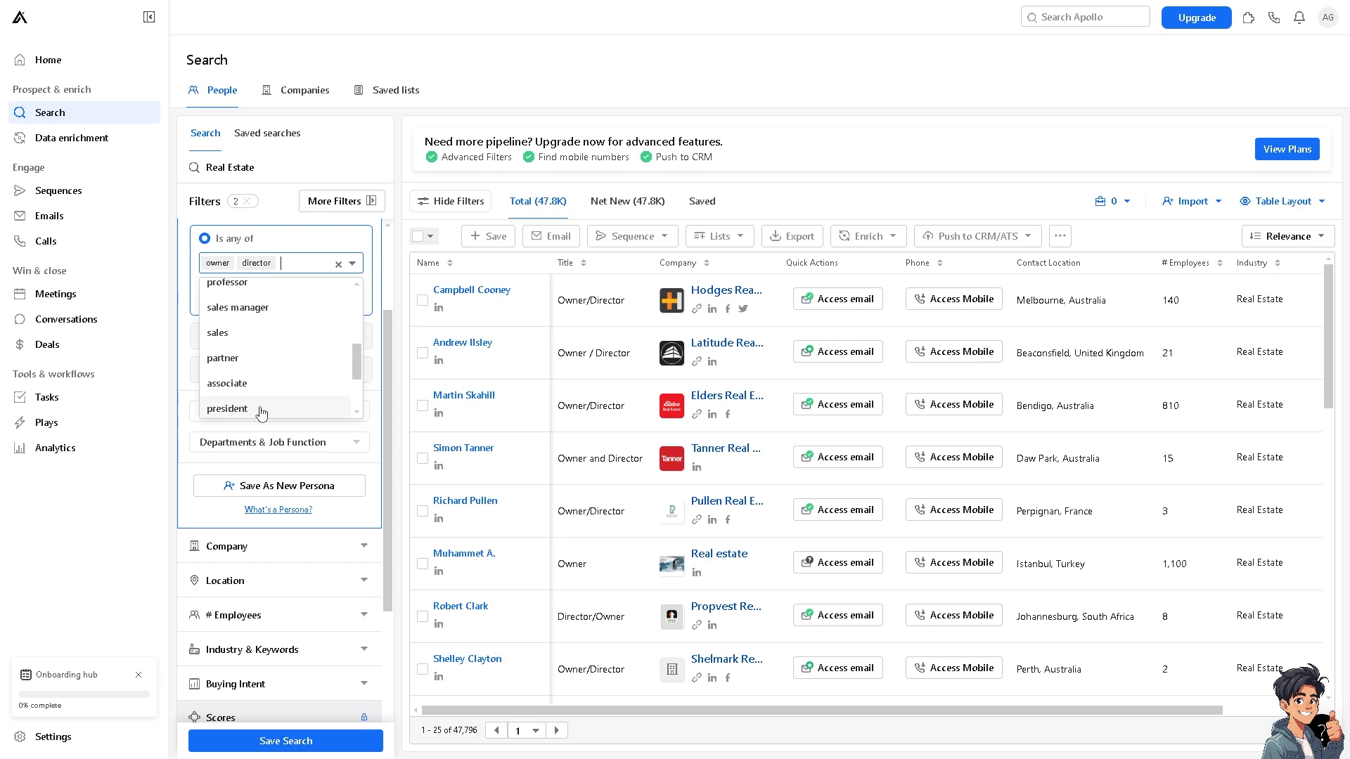
key("Return")
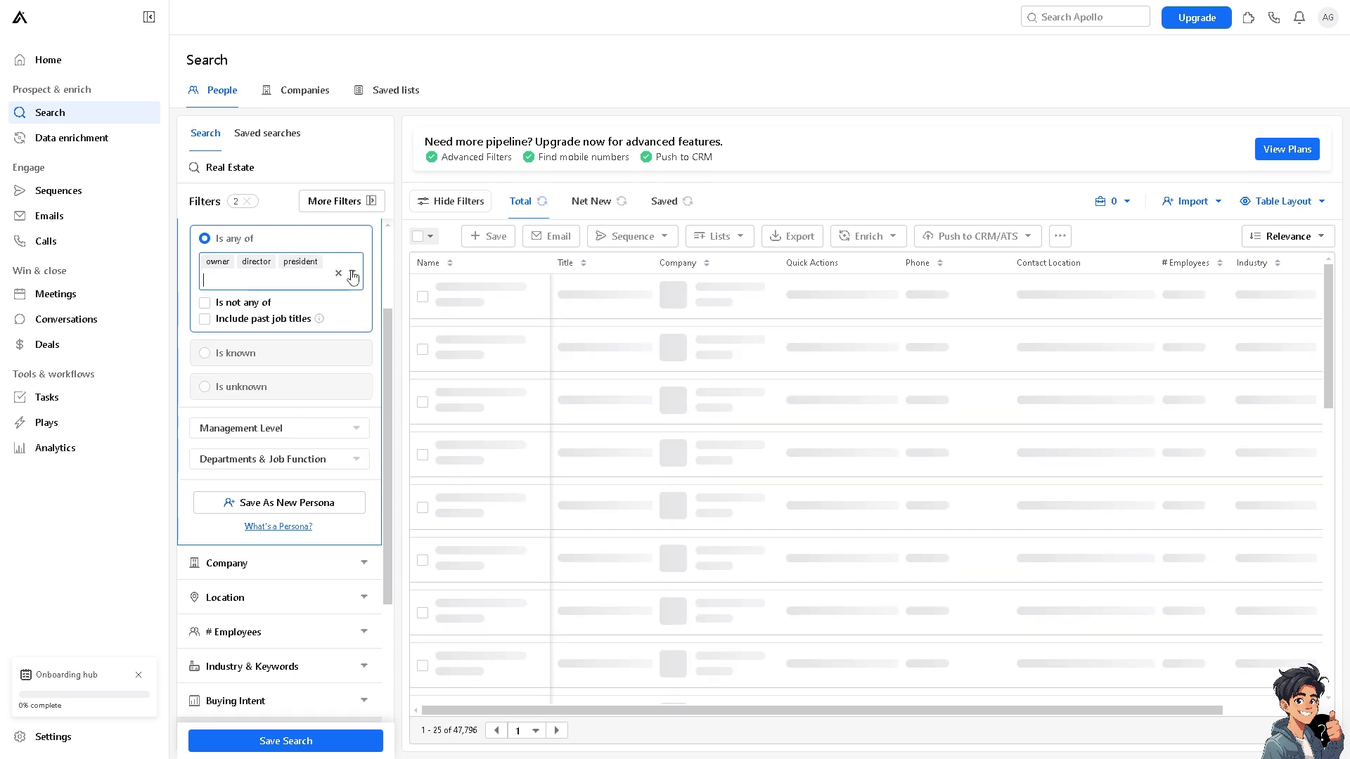
left_click(352, 273)
scroll(281, 358, "down", 3)
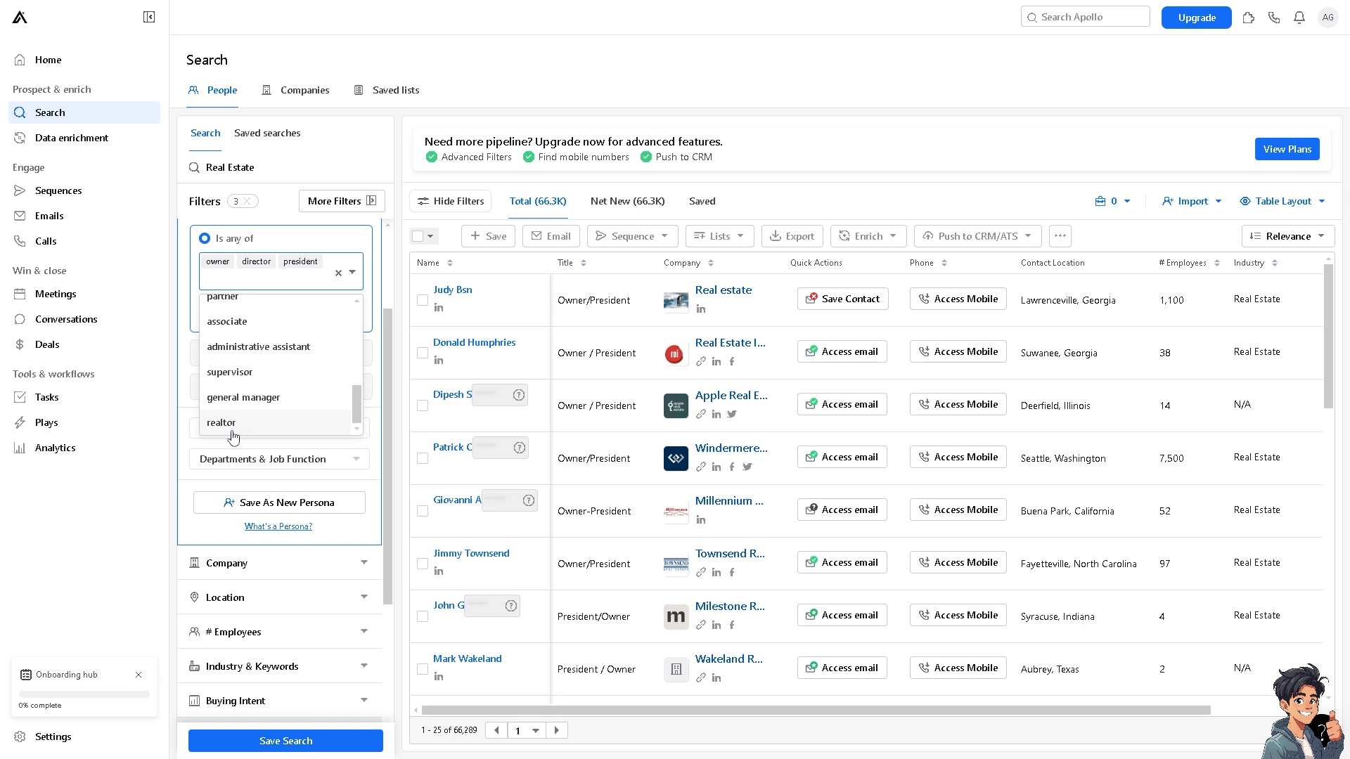
left_click(135, 514)
Step: Filter by the management levels Owner, Founder, Partner, Vp, Head and Director
scroll(214, 488, "down", 1)
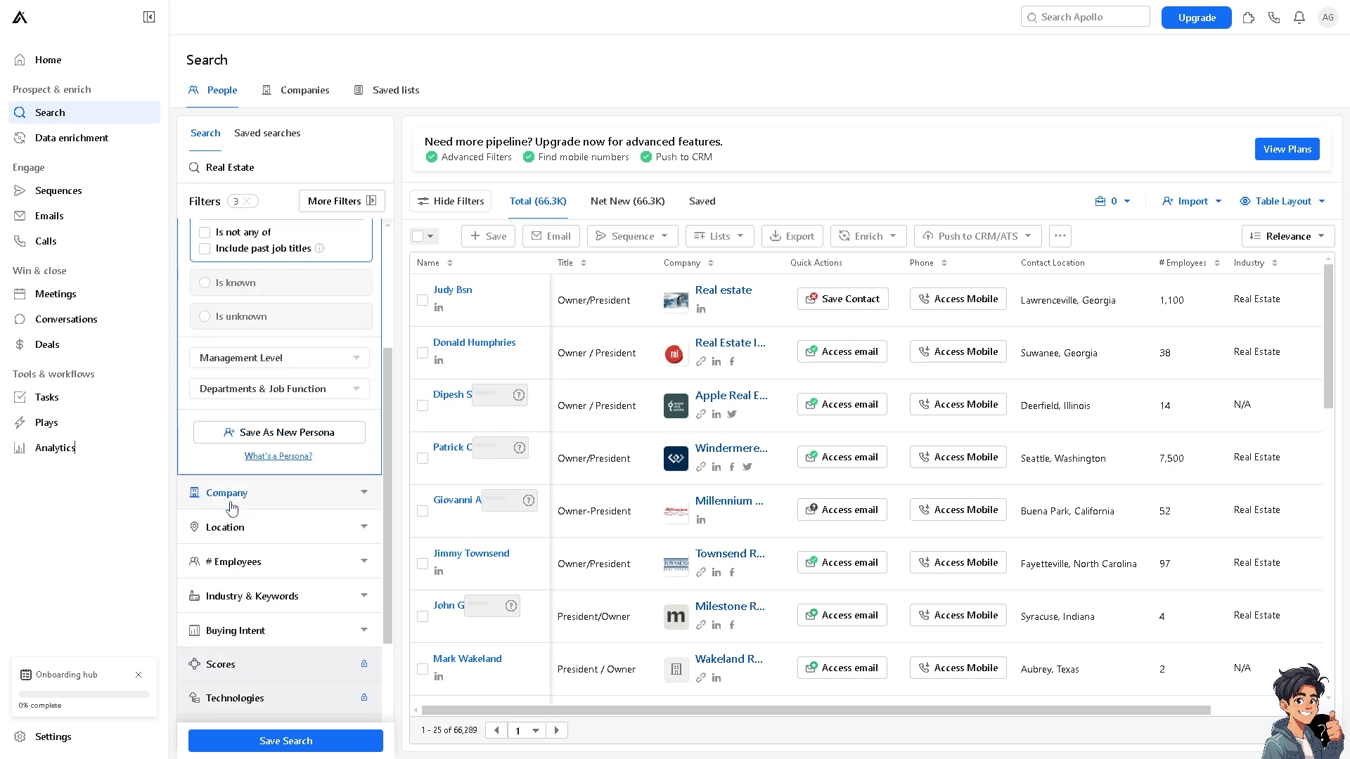
left_click(357, 359)
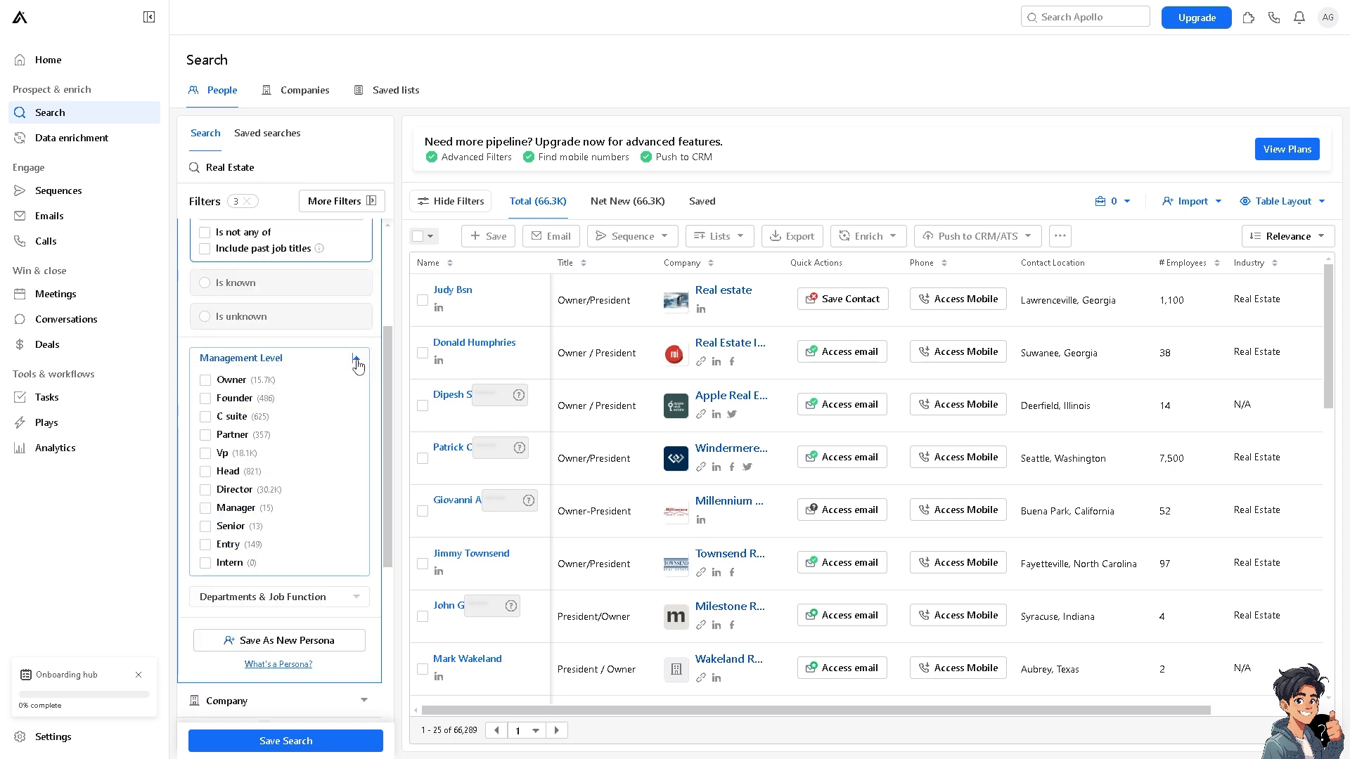
left_click(210, 386)
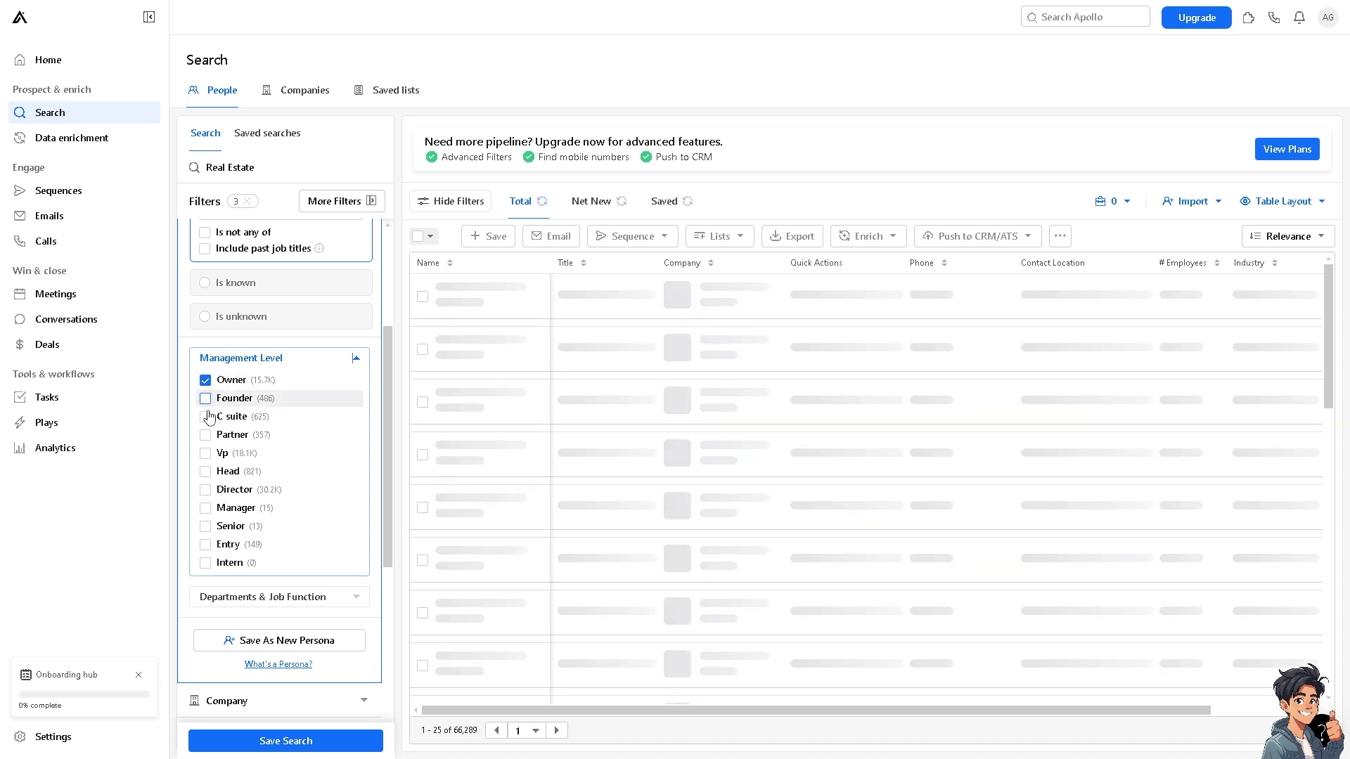
left_click(207, 399)
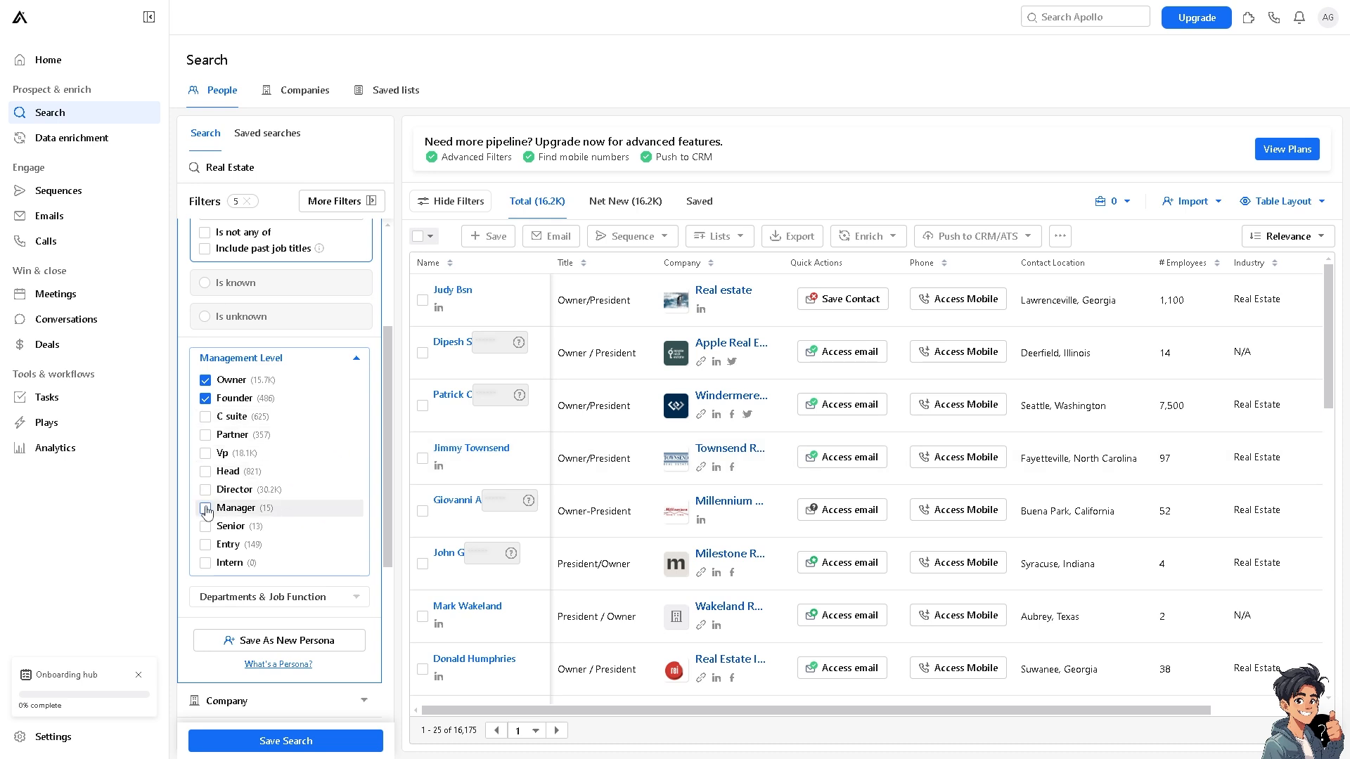
left_click(205, 453)
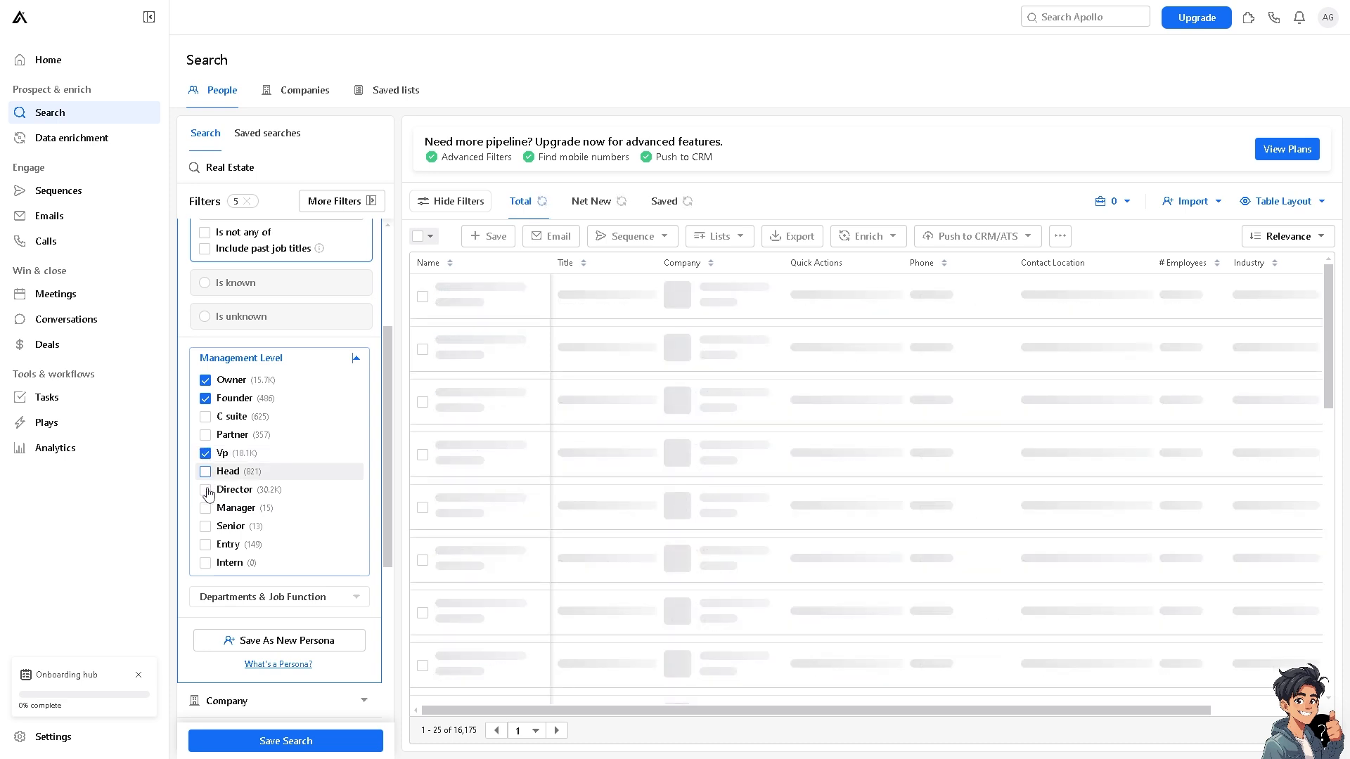
left_click(206, 490)
left_click(205, 471)
left_click(206, 434)
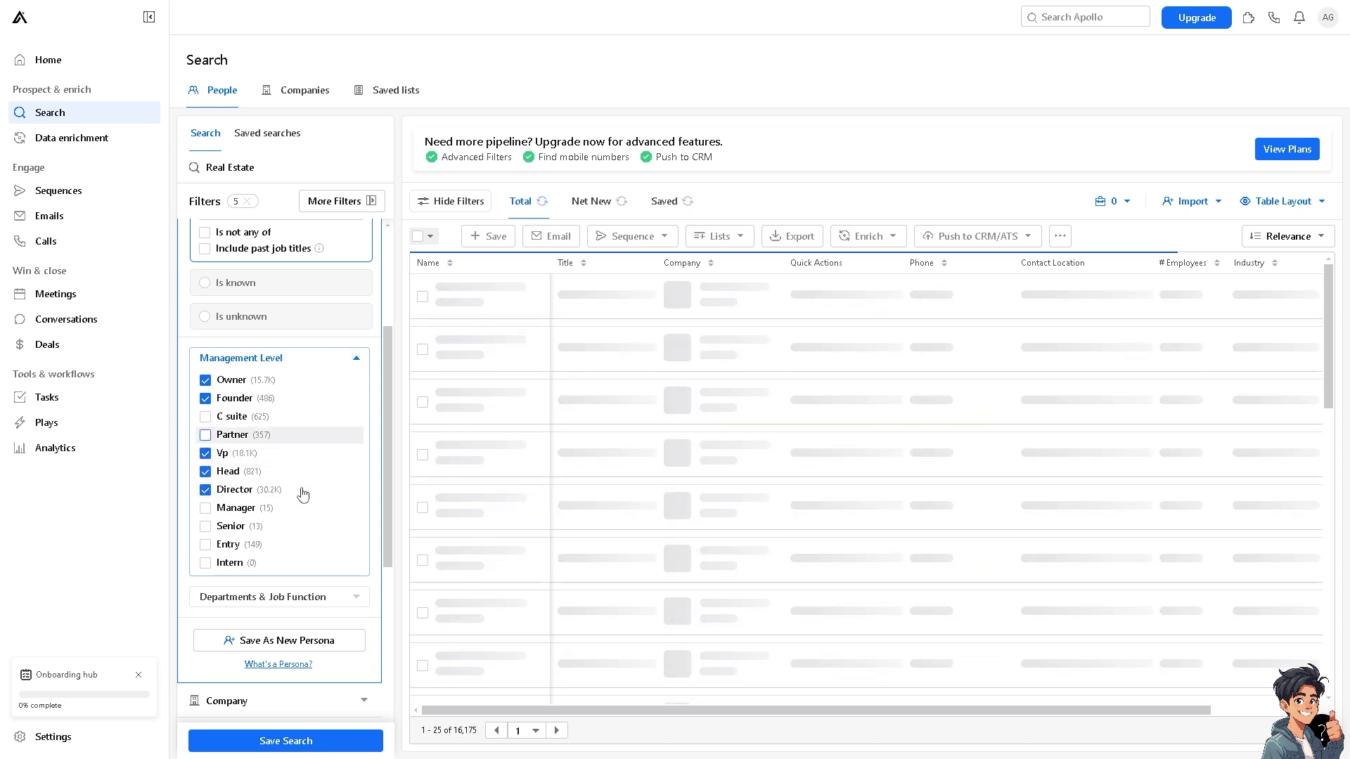
Step: Review the Departments & Job Function options and expand the Company filter
scroll(152, 516, "down", 2)
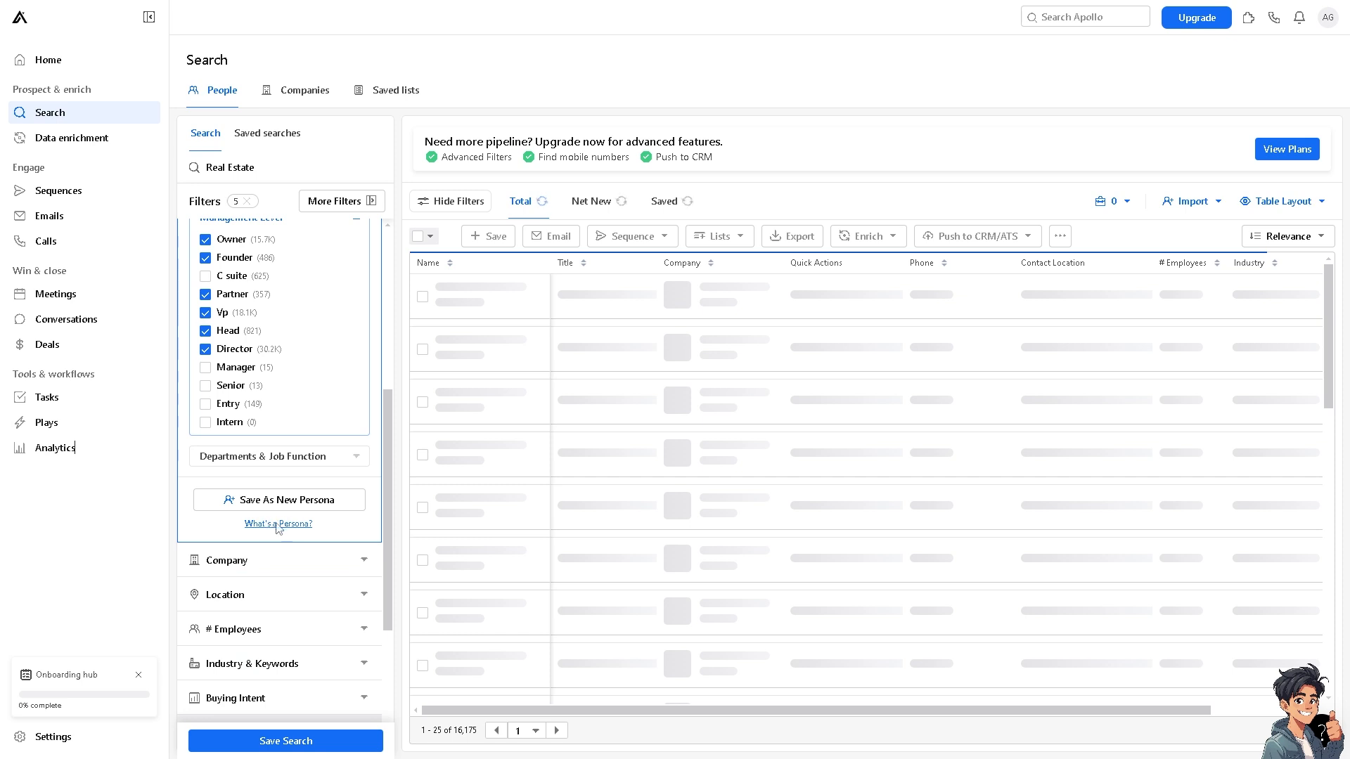
left_click(357, 461)
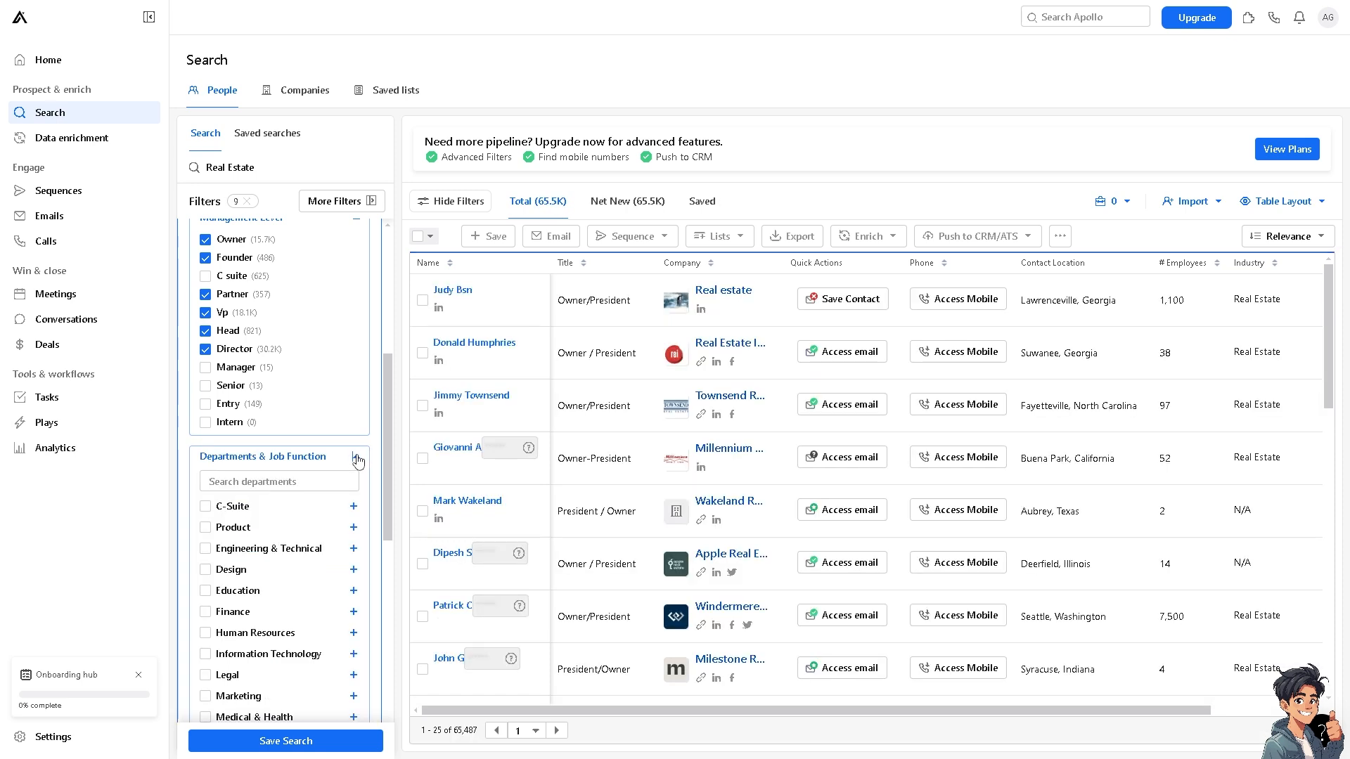
scroll(270, 605, "down", 3)
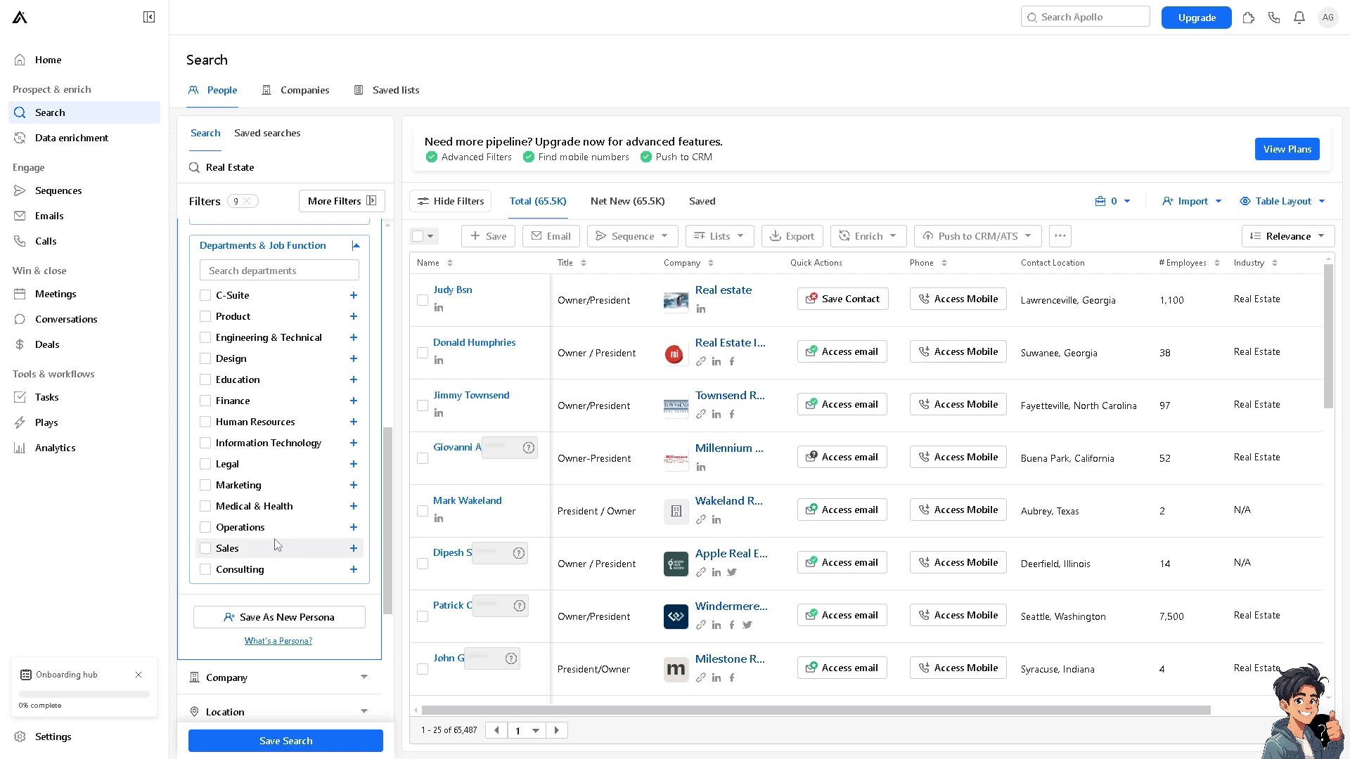
scroll(191, 506, "down", 1)
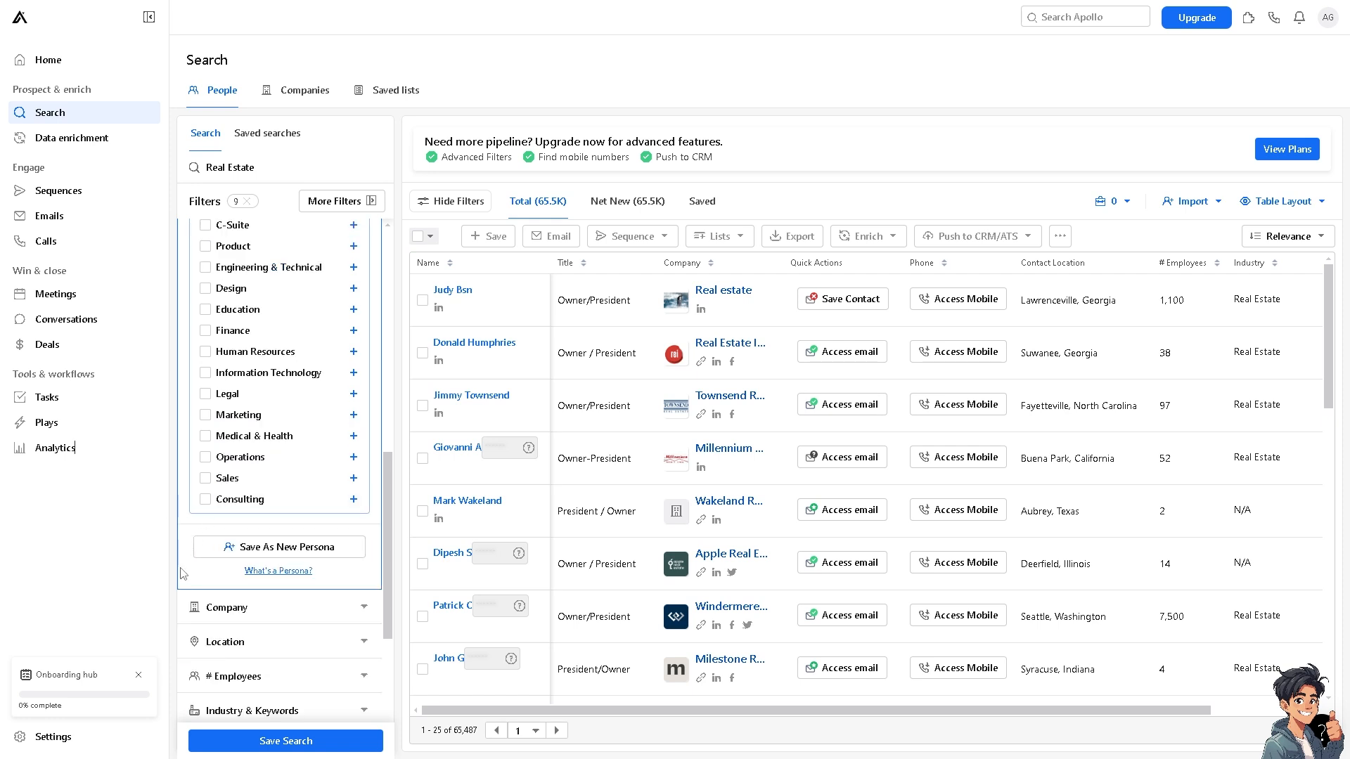
left_click(363, 609)
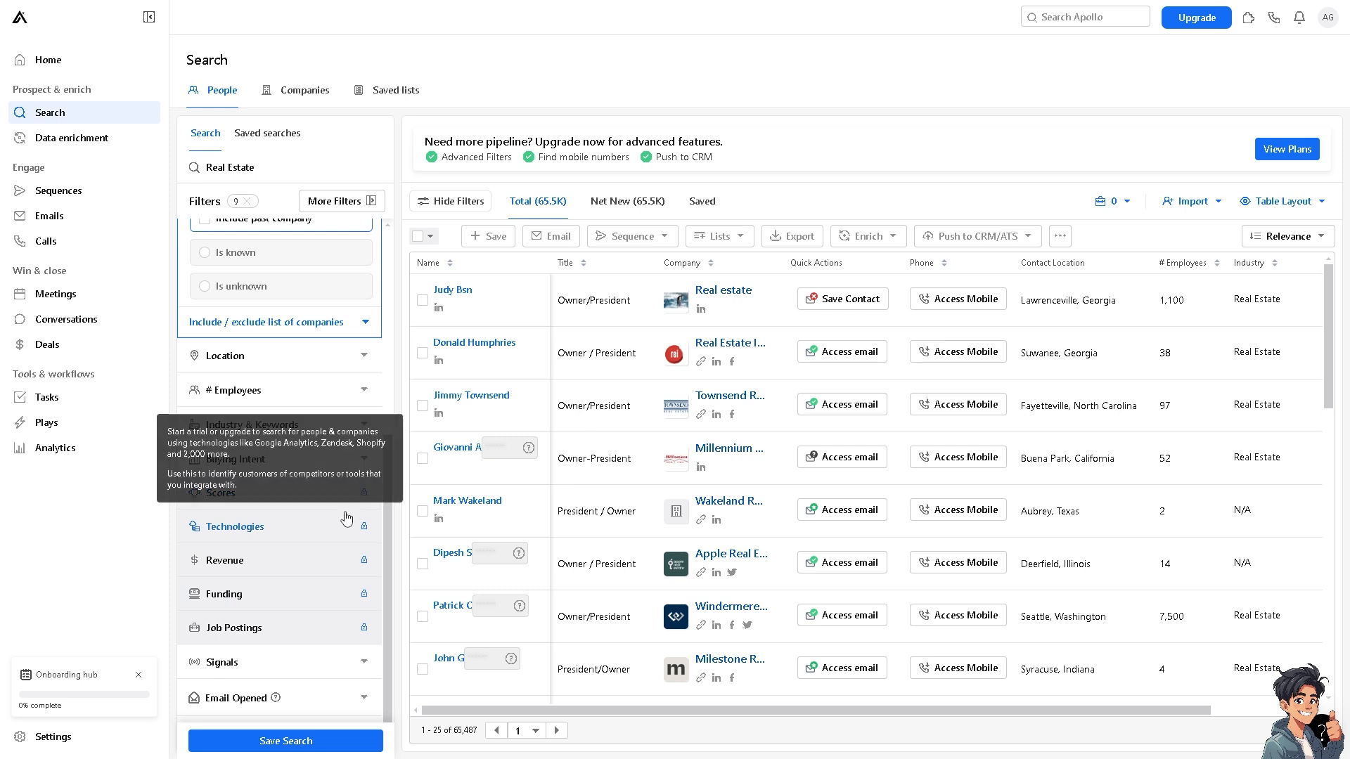
Step: Expand the include / exclude list of companies in the Company filter and examine its entry fields
scroll(328, 409, "up", 1)
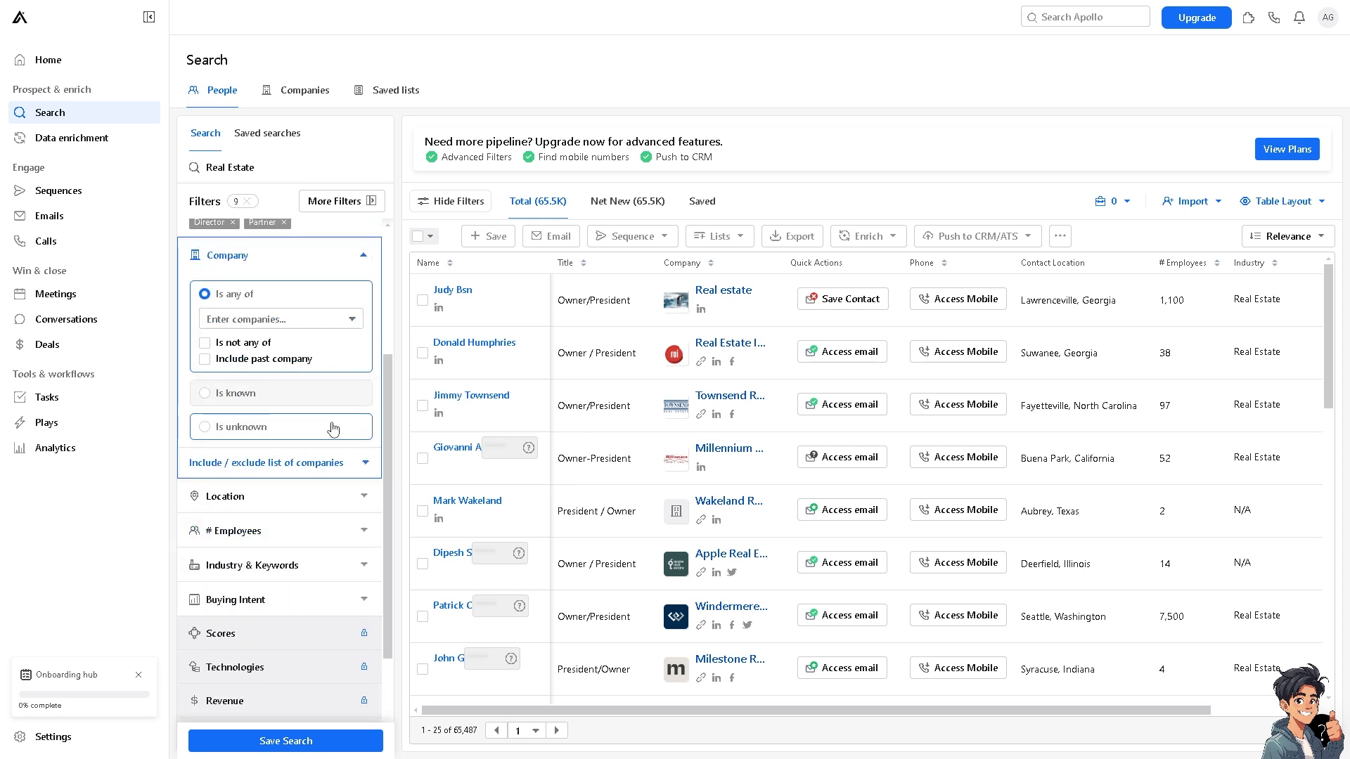
scroll(327, 299, "up", 1)
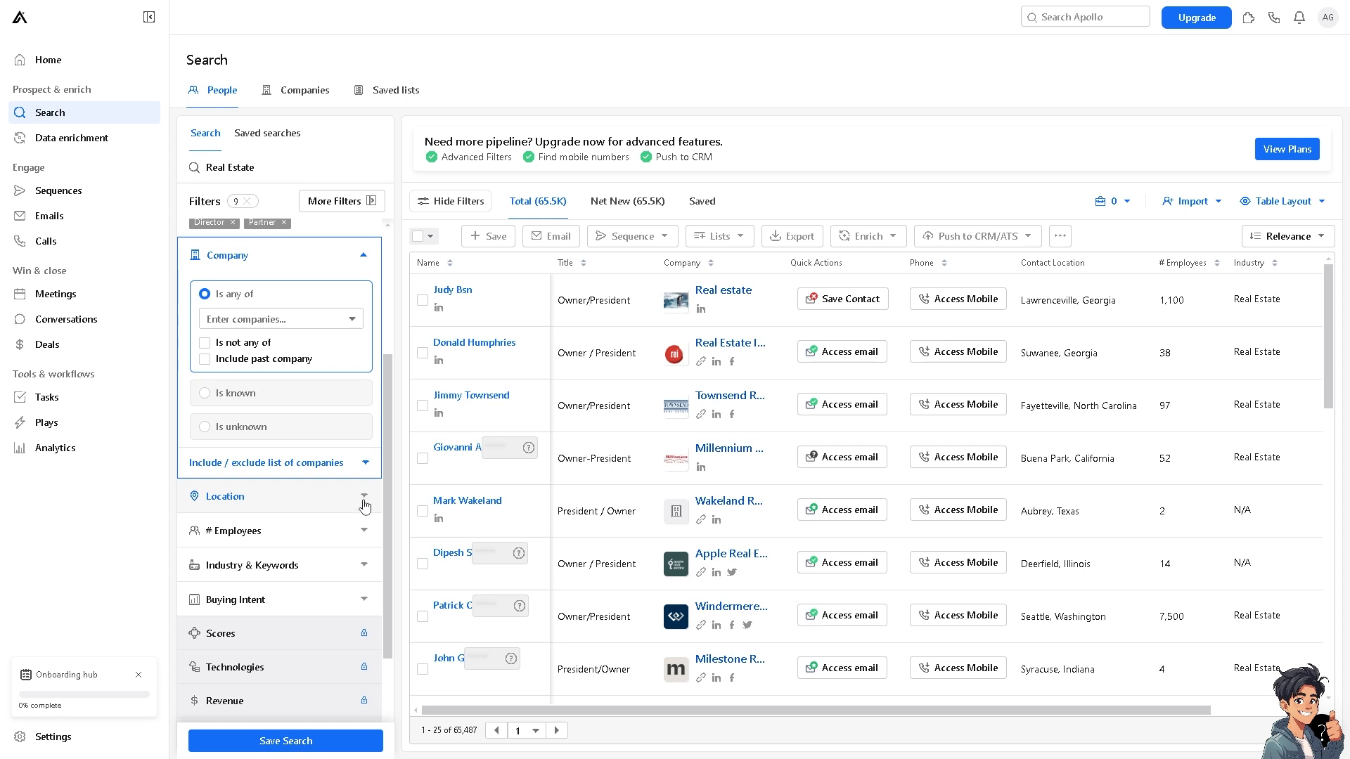
left_click(365, 470)
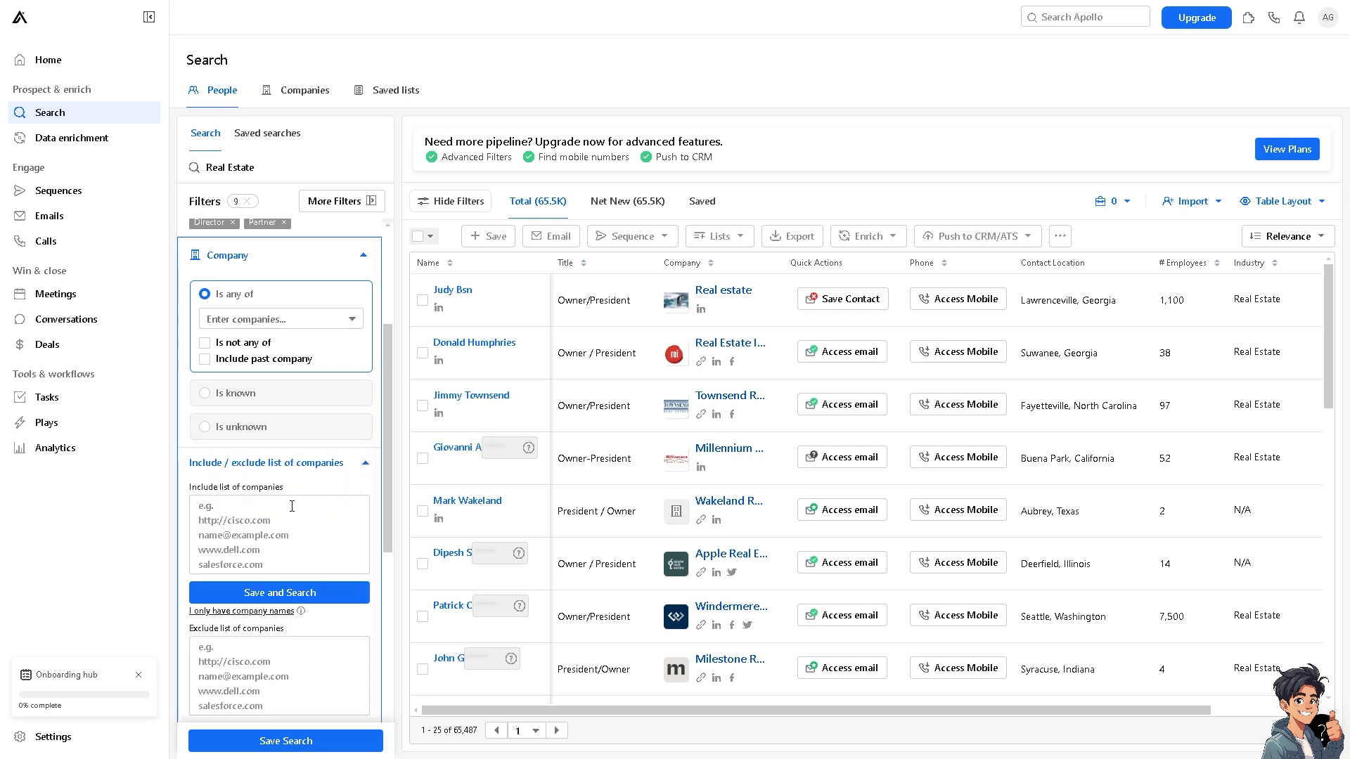
left_click(272, 514)
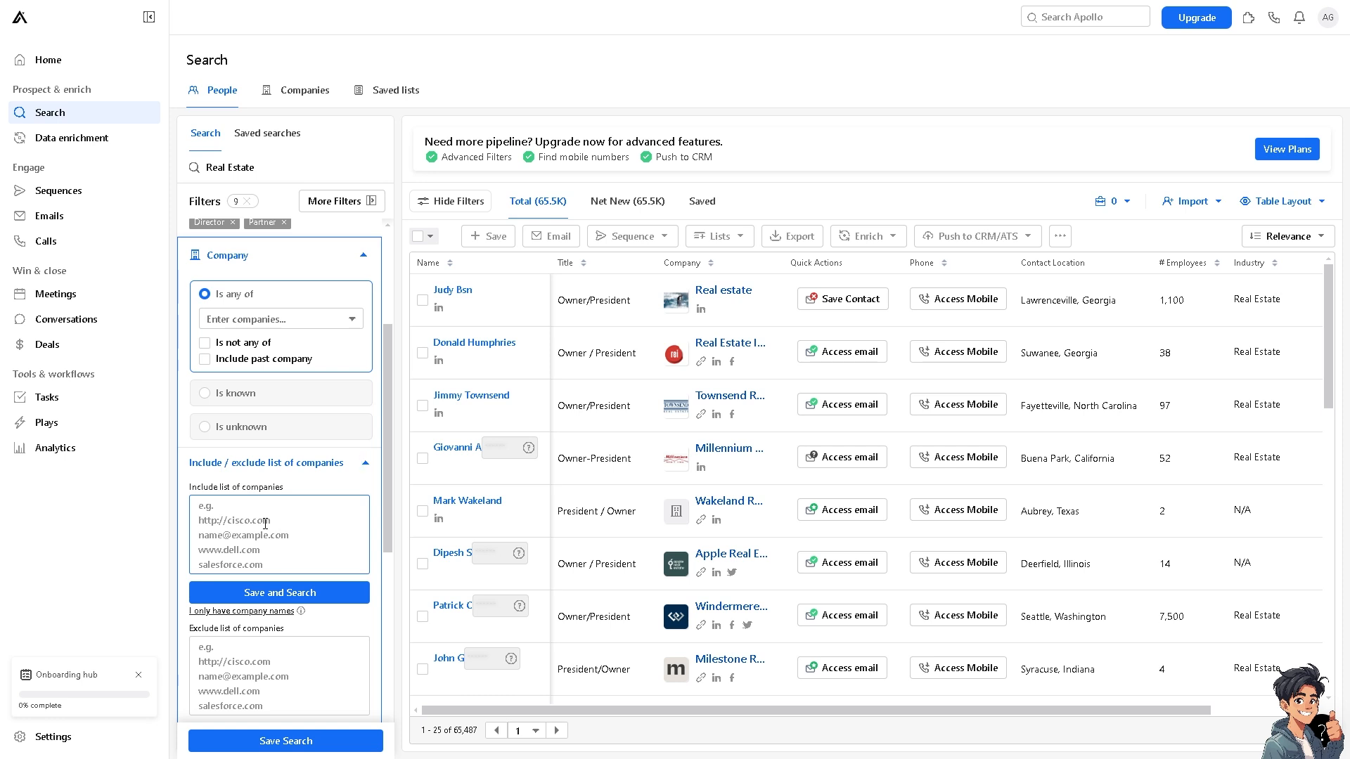
left_click(135, 536)
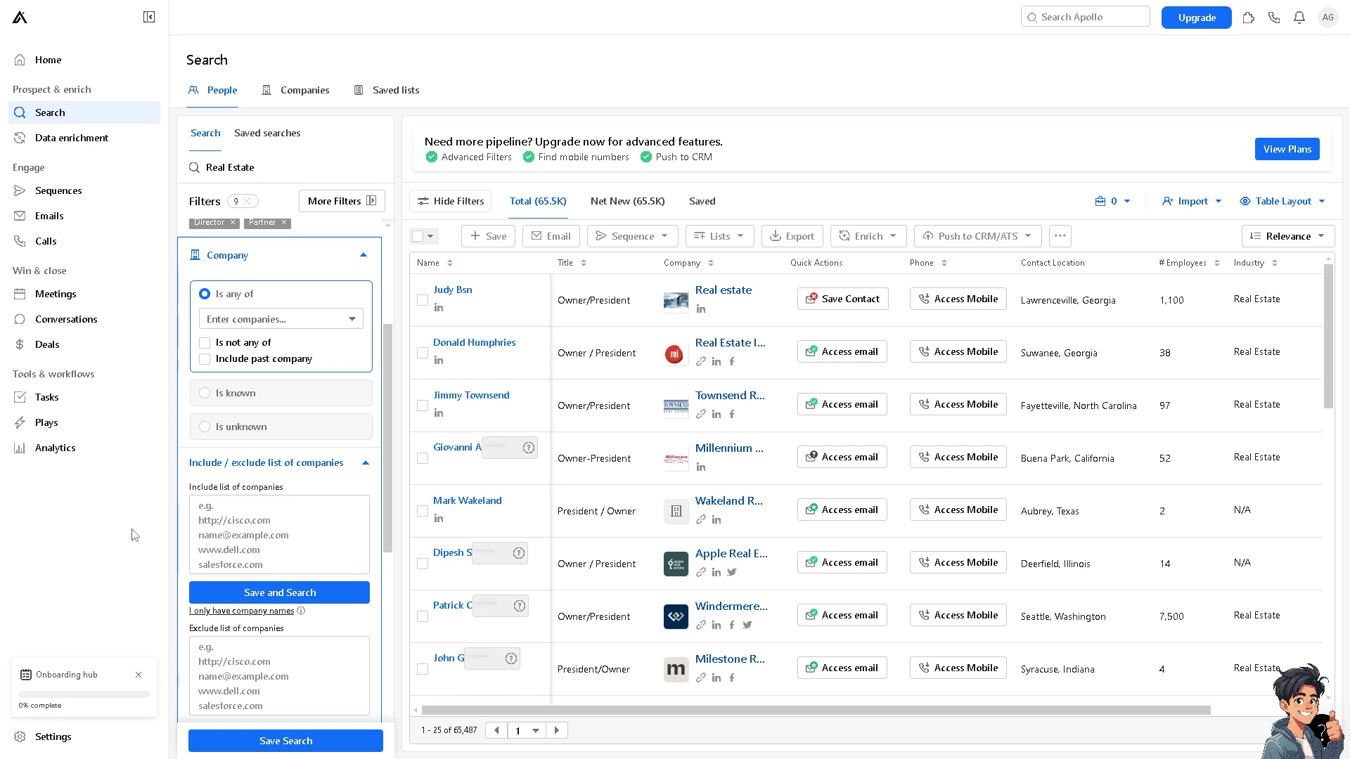
left_click(301, 525)
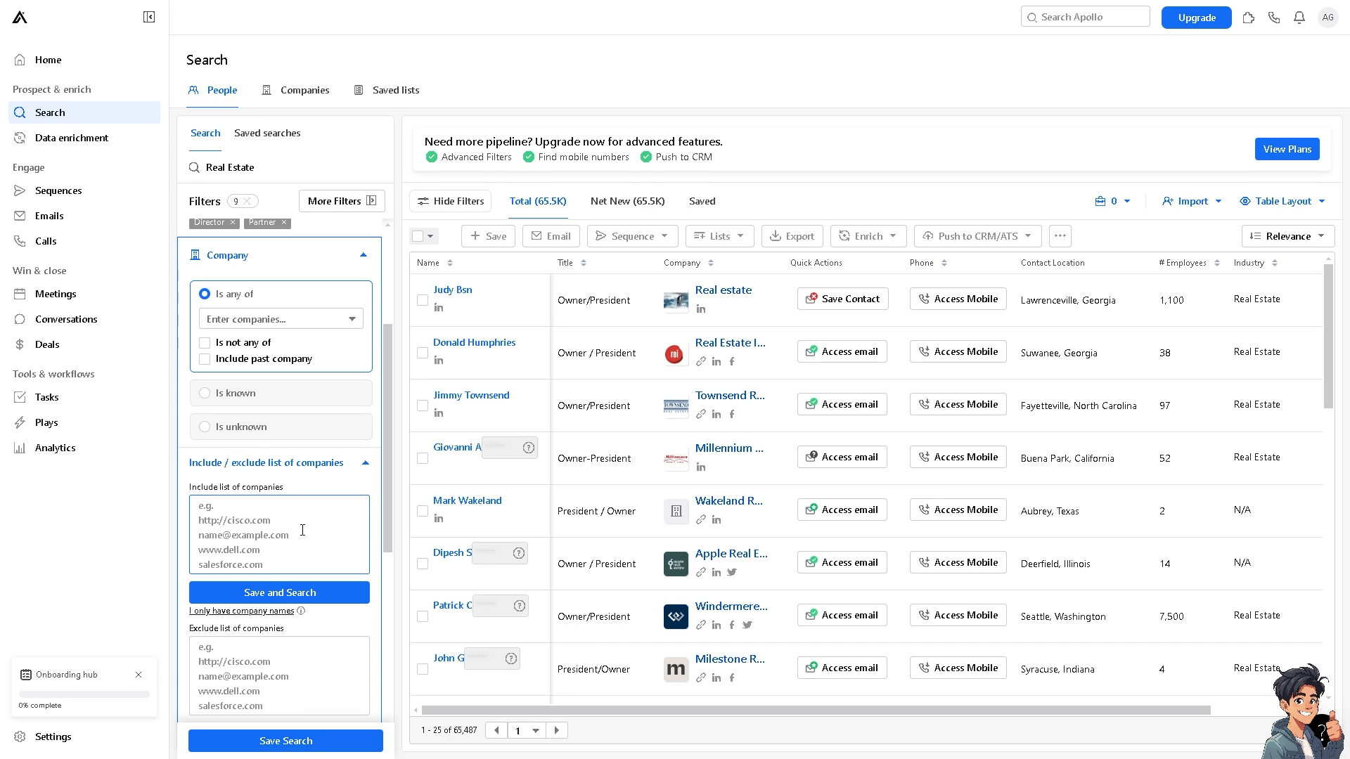
scroll(291, 522, "down", 1)
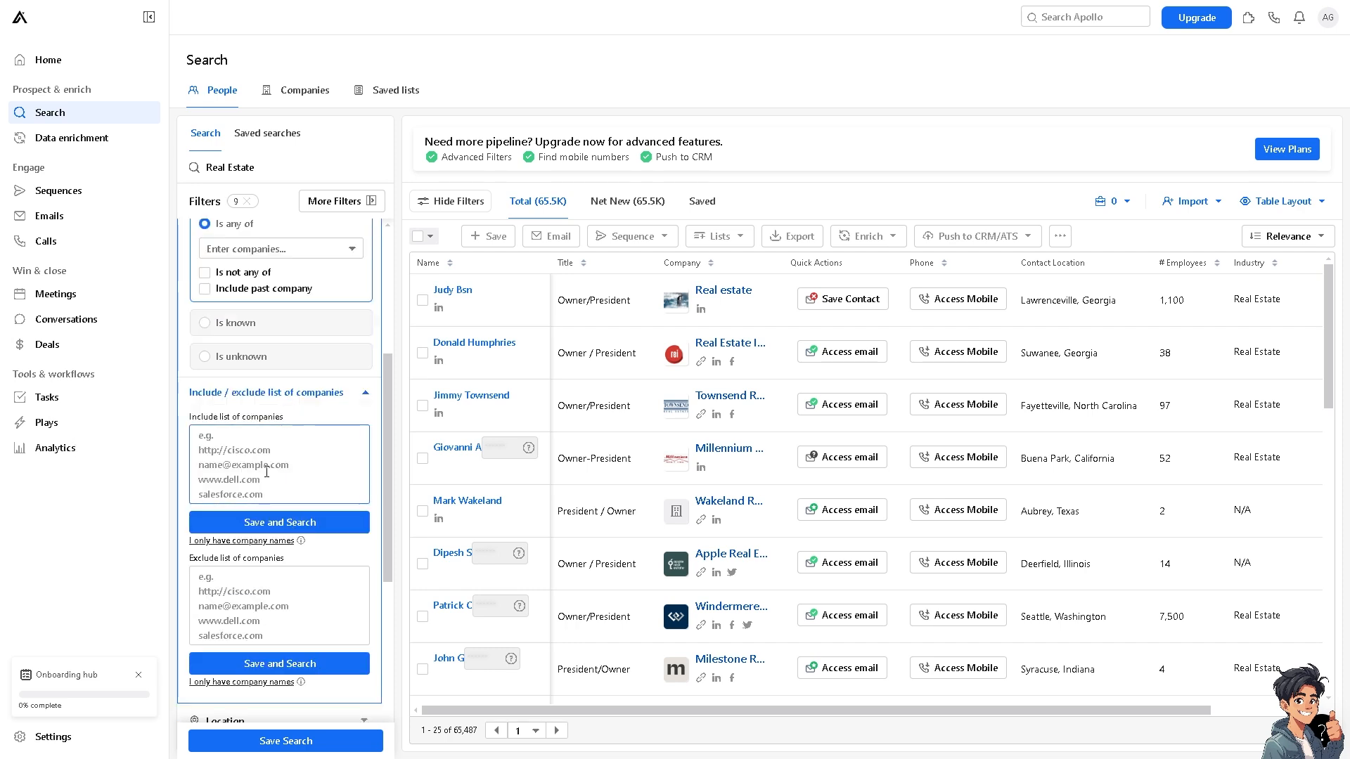
scroll(271, 524, "down", 2)
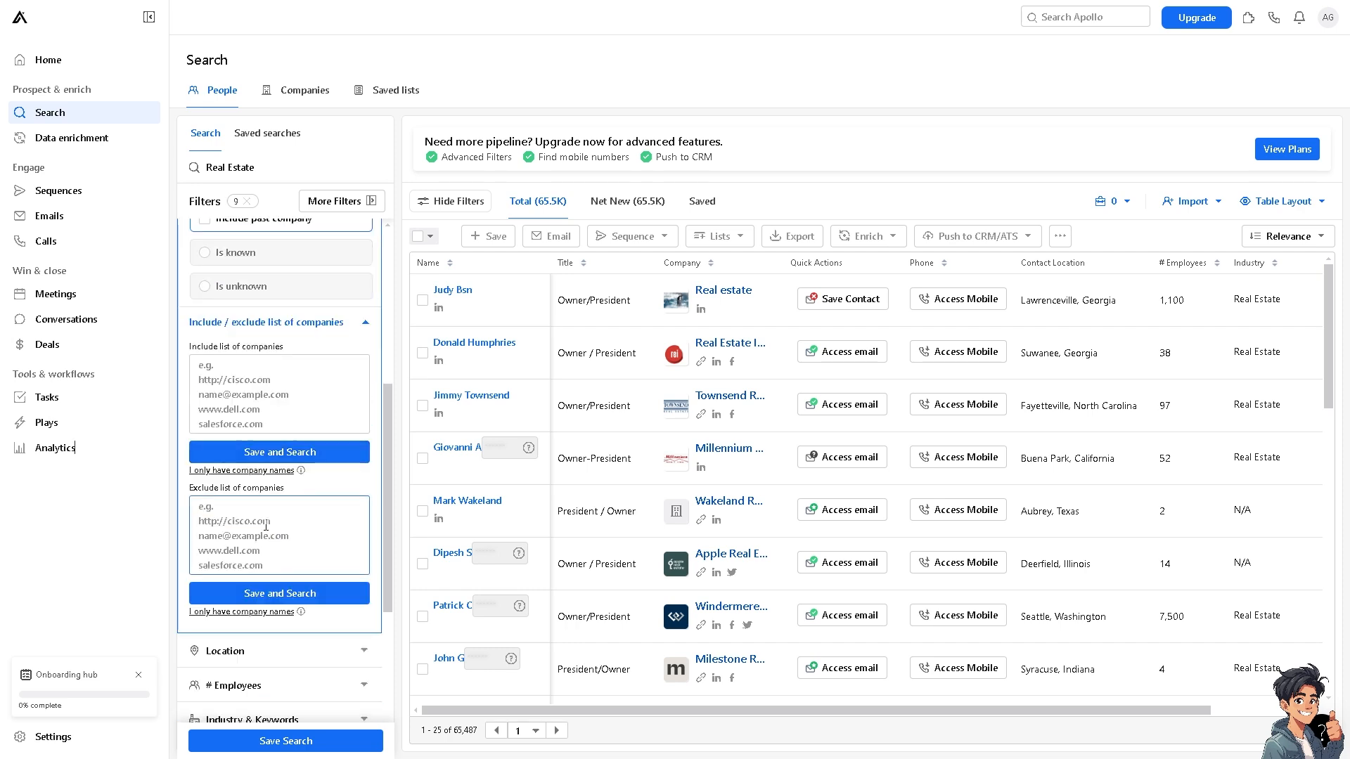
Step: Filter the people search by the contact location United States
scroll(215, 548, "down", 3)
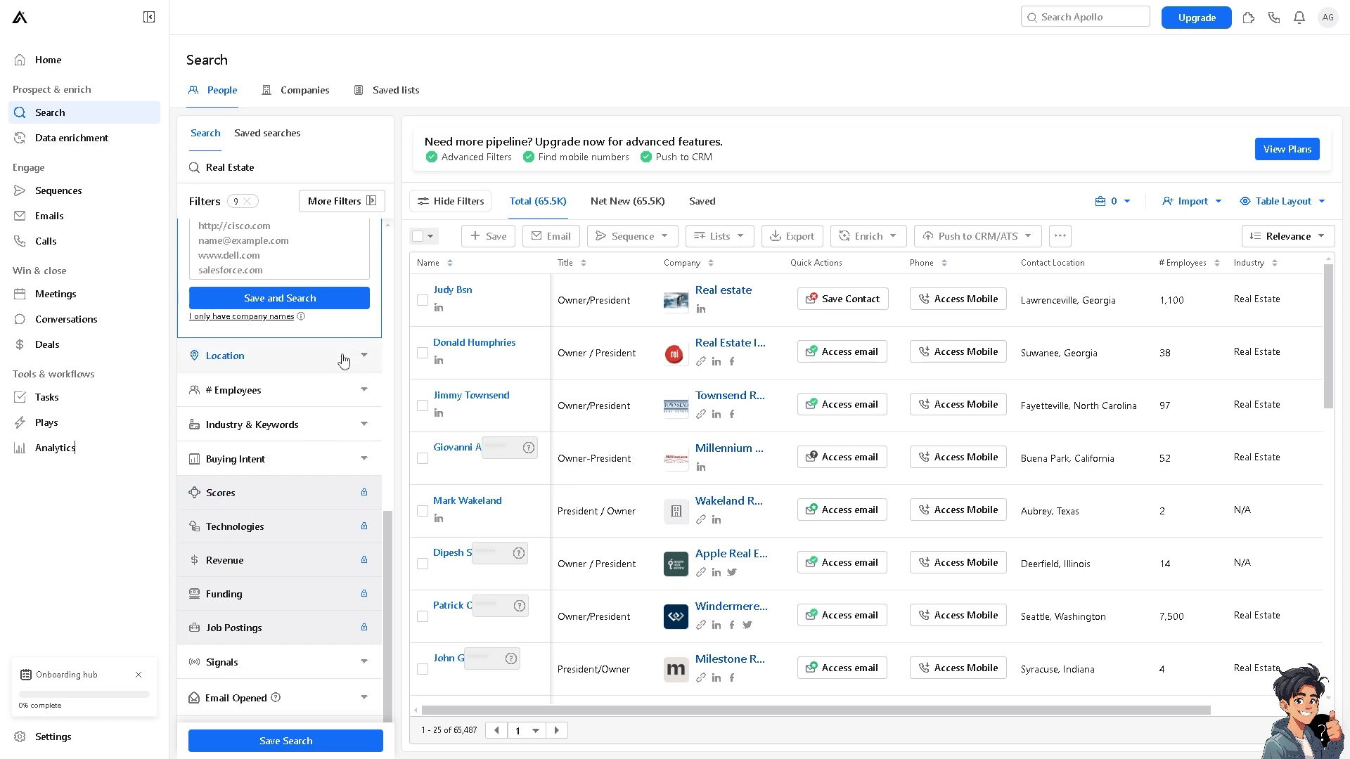
left_click(366, 361)
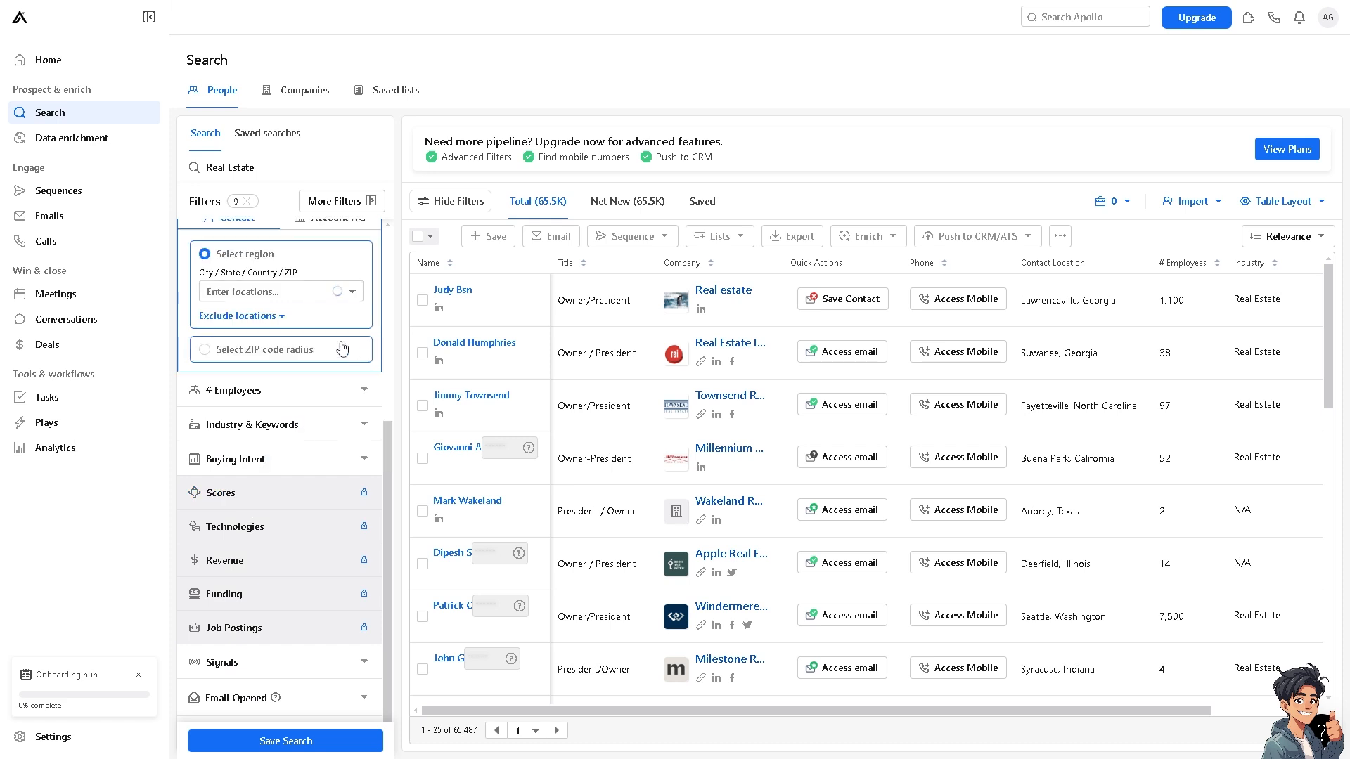
left_click(291, 299)
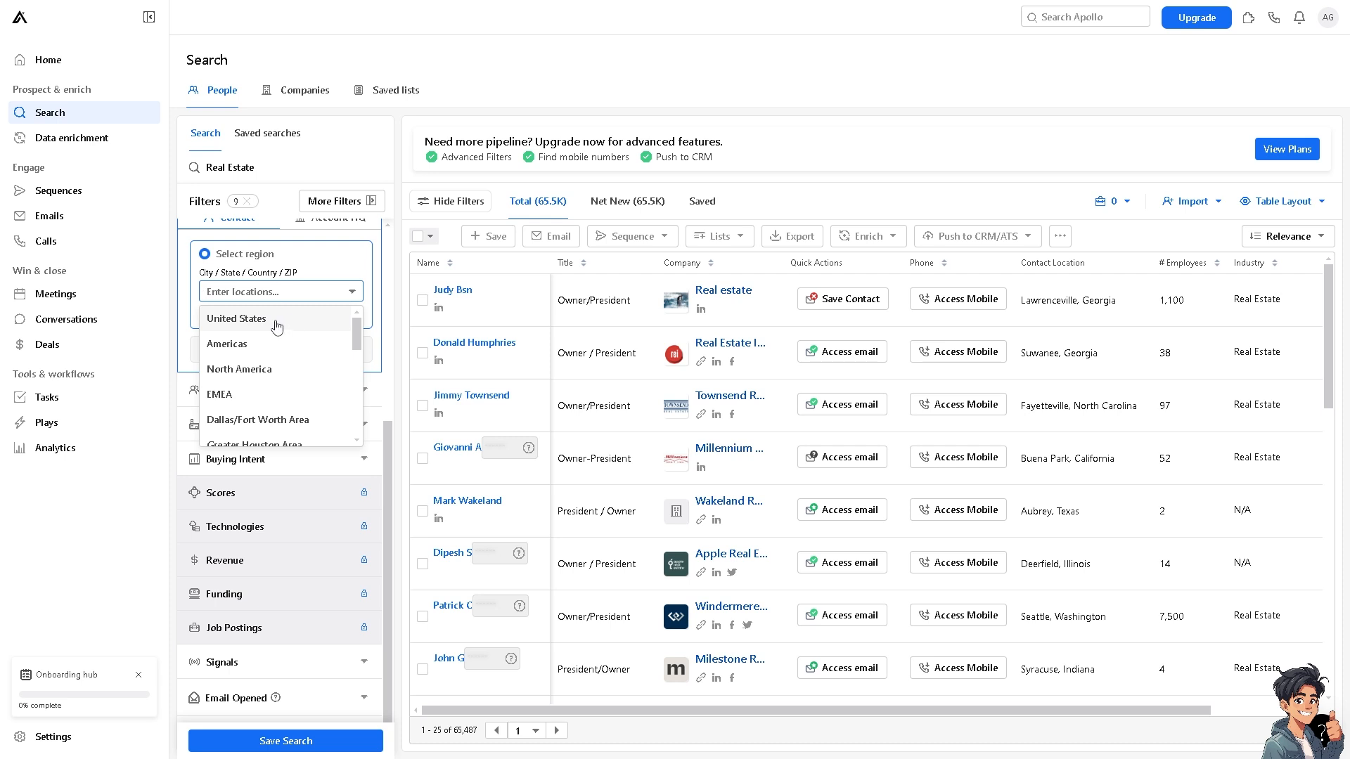
left_click(276, 325)
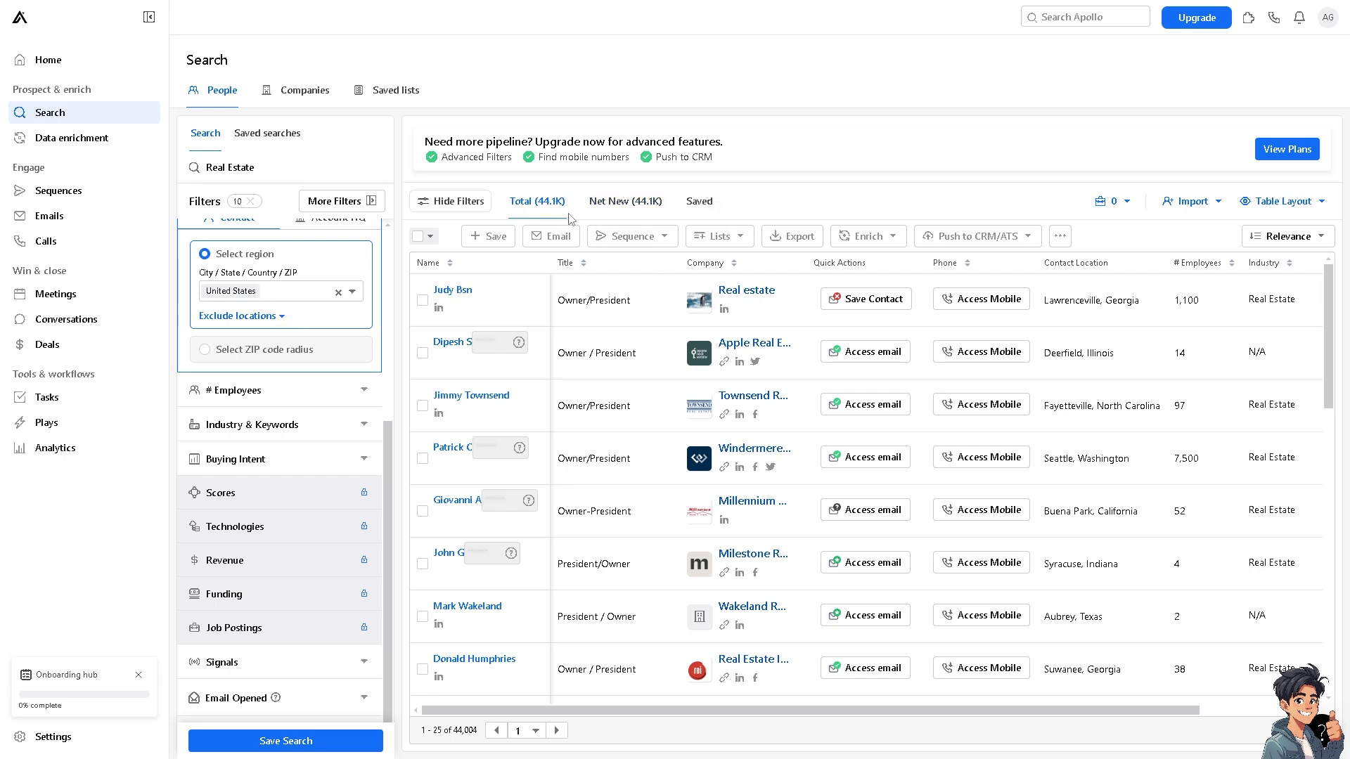
Step: Expand the exclude locations option and look through the regions offered for the contact location
left_click(283, 316)
left_click(352, 355)
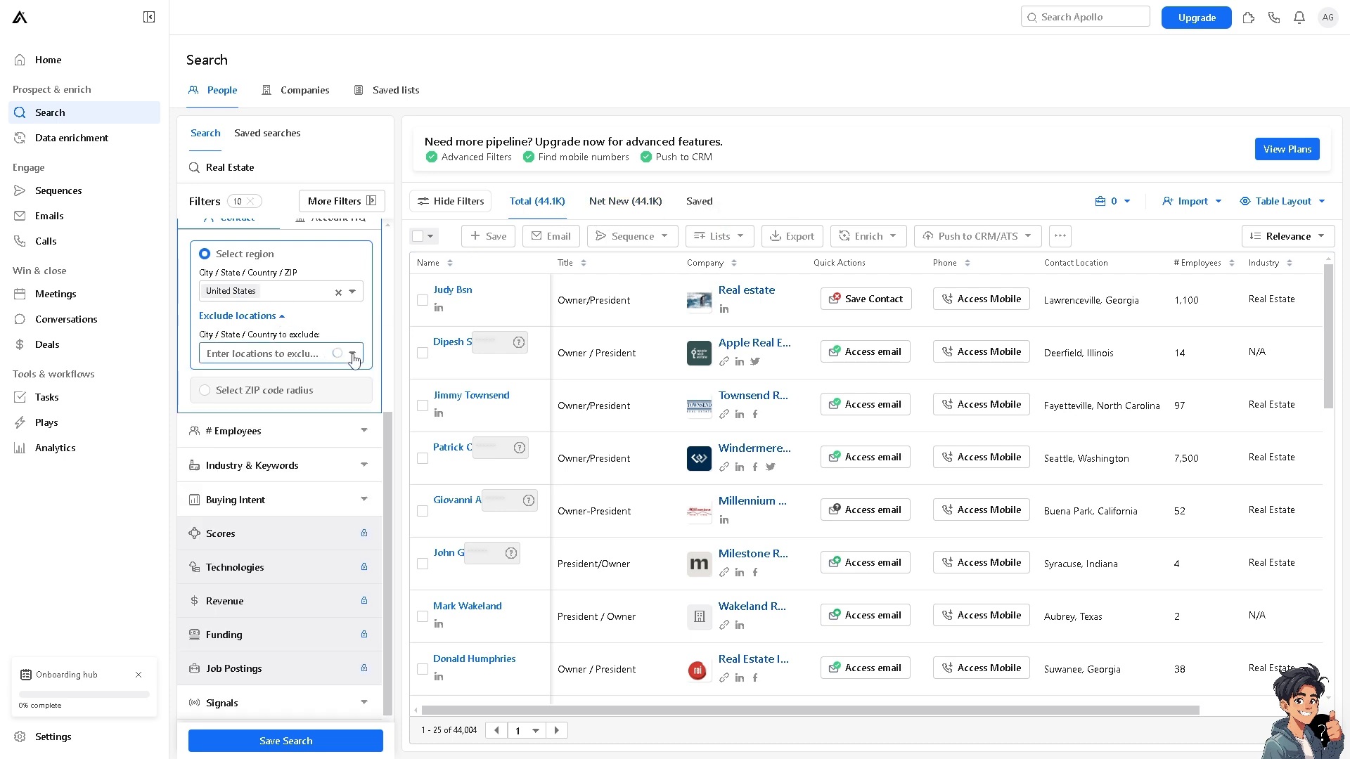
left_click(352, 291)
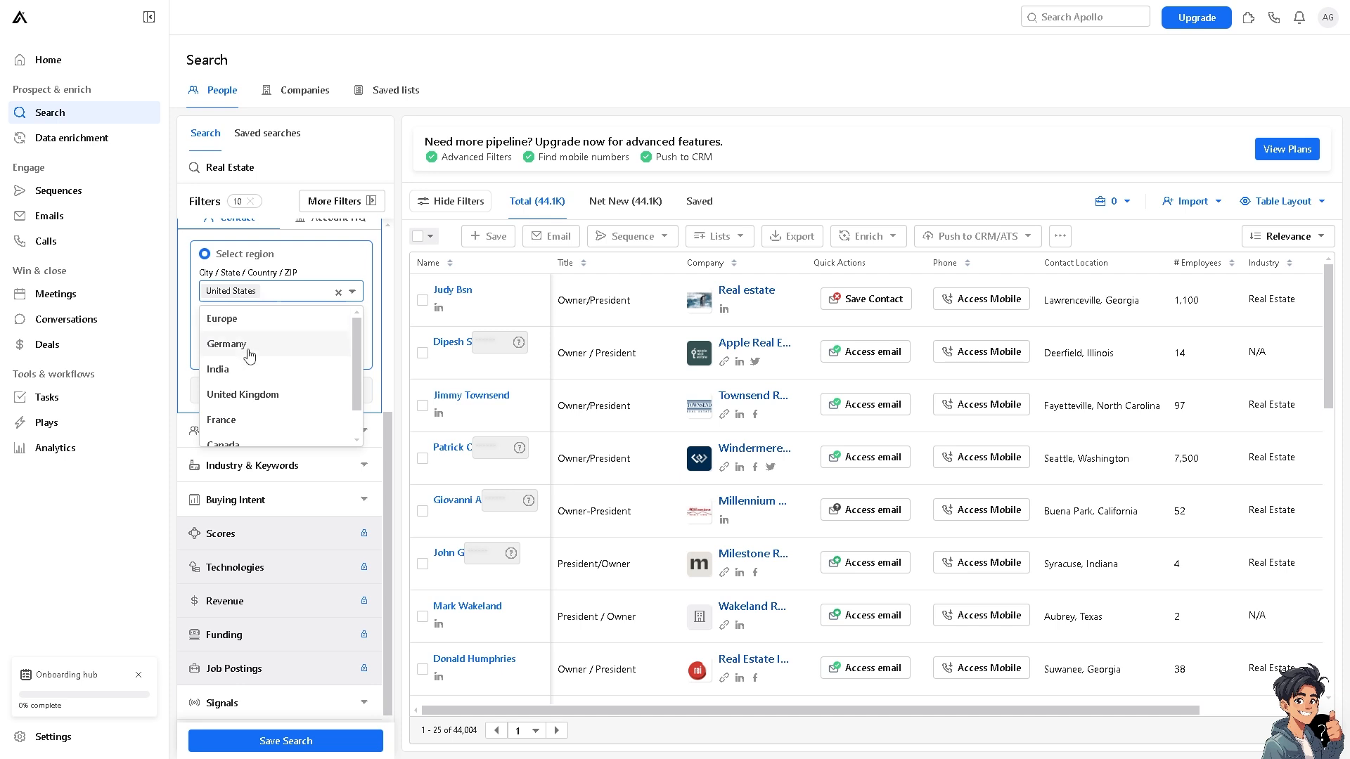
scroll(250, 355, "down", 1)
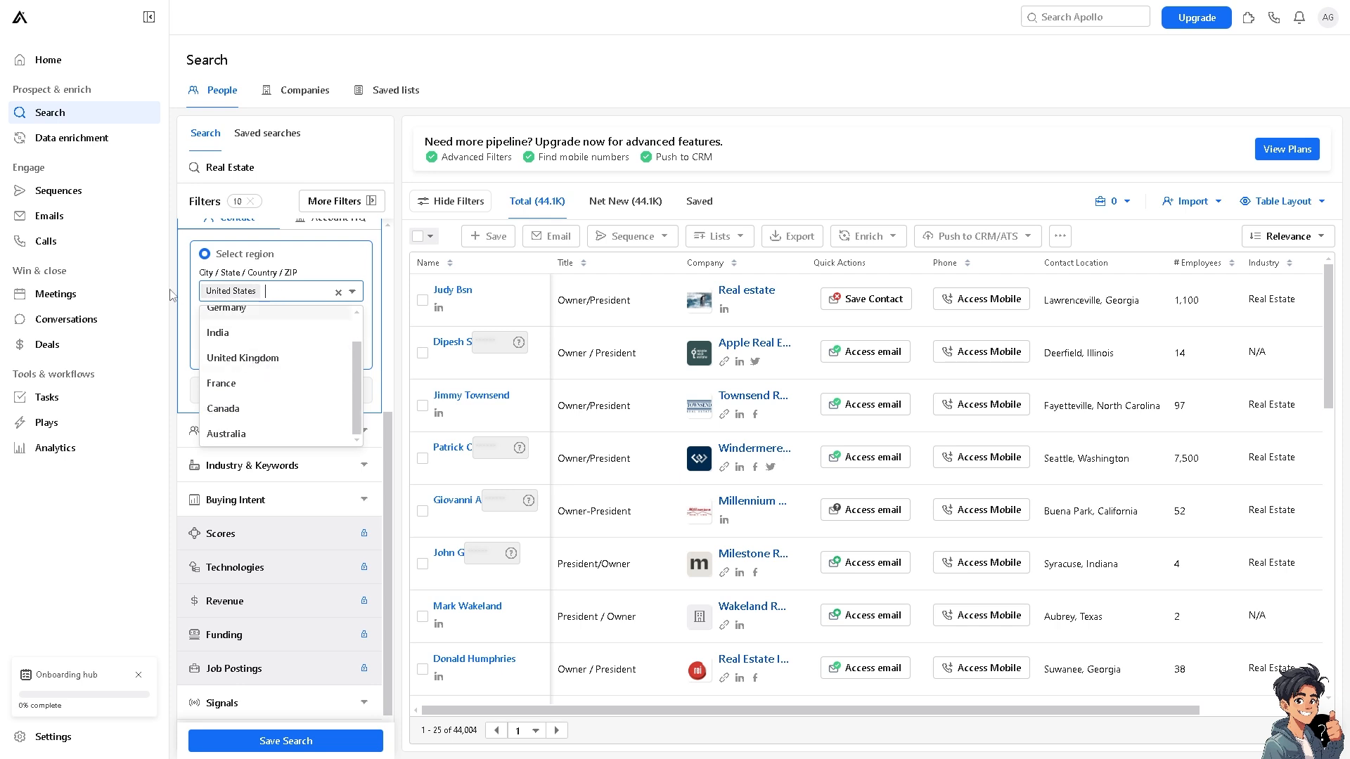
left_click(272, 294)
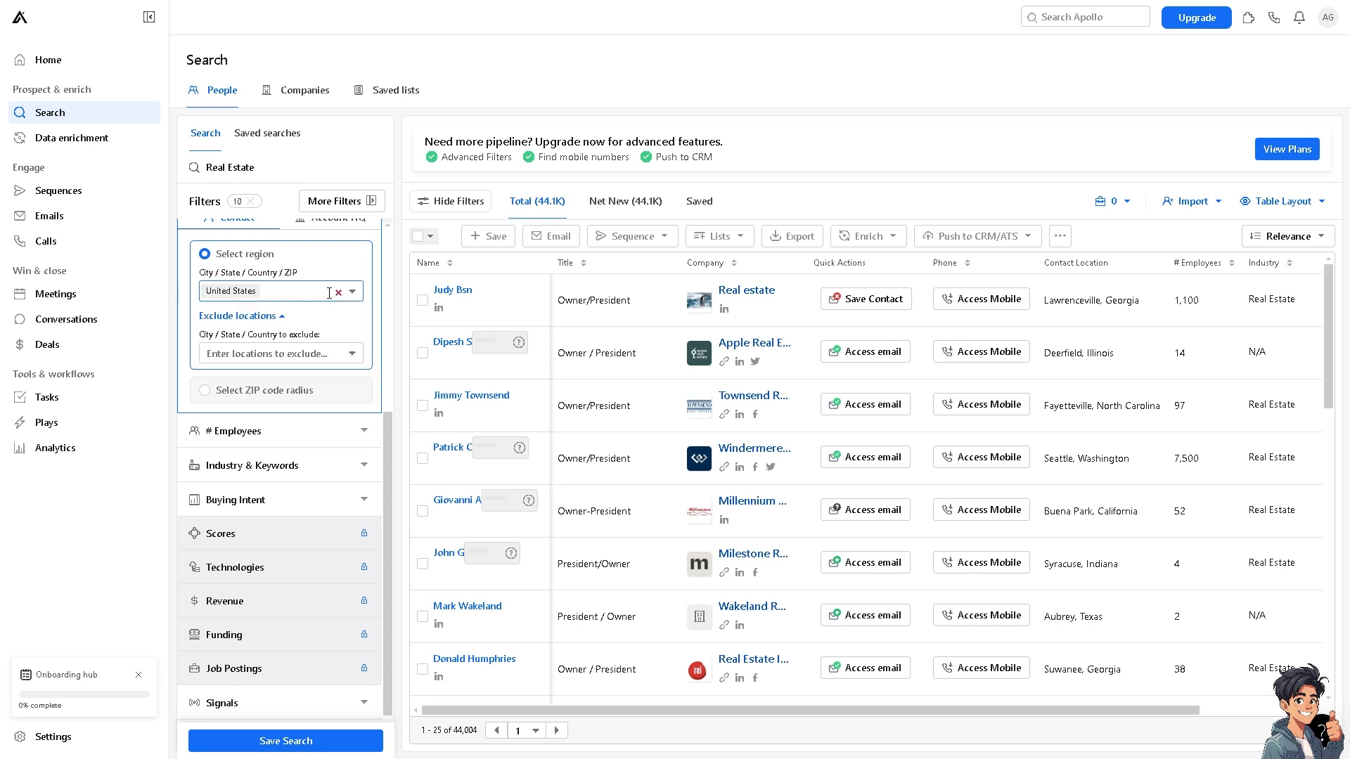
Step: Replace the United States location filter with California, US
left_click(338, 292)
type("Calif")
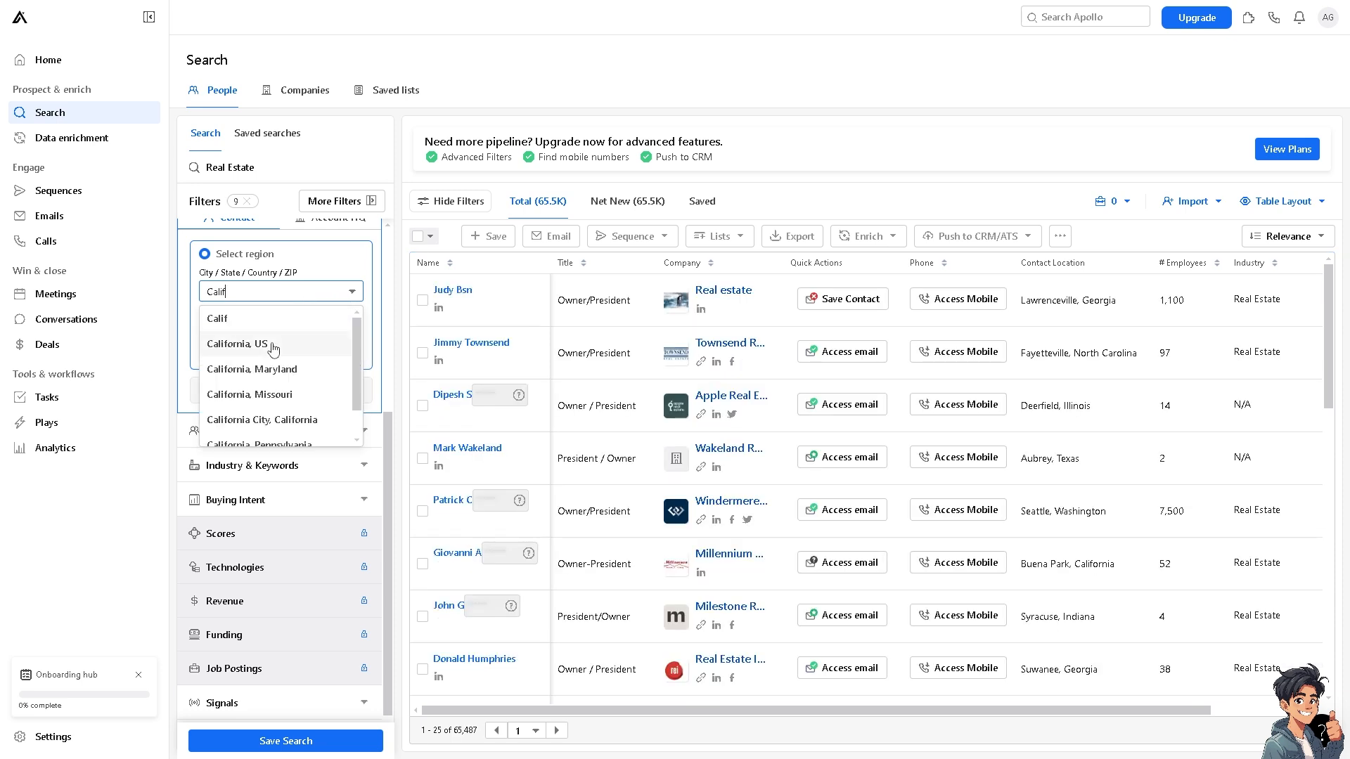
left_click(273, 349)
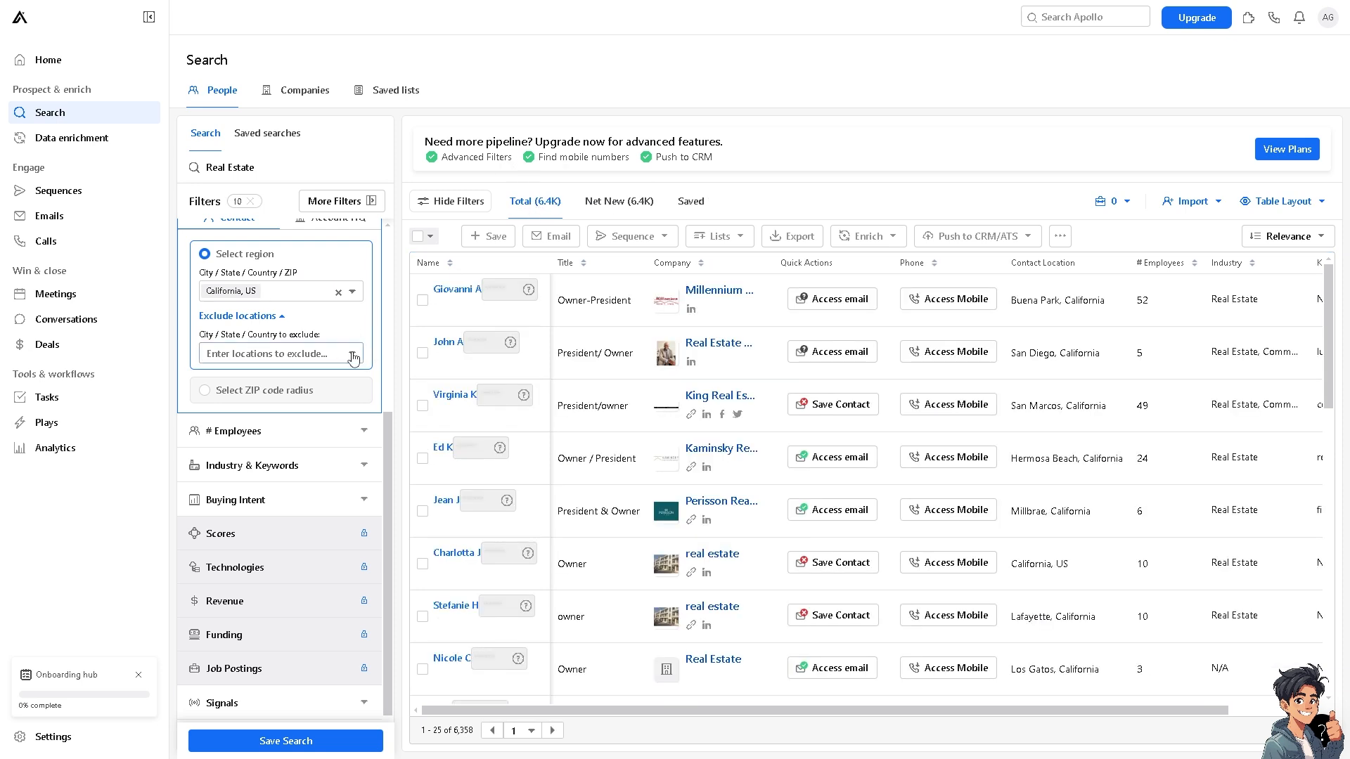
Step: Look through the locations that can be excluded from the search
left_click(352, 358)
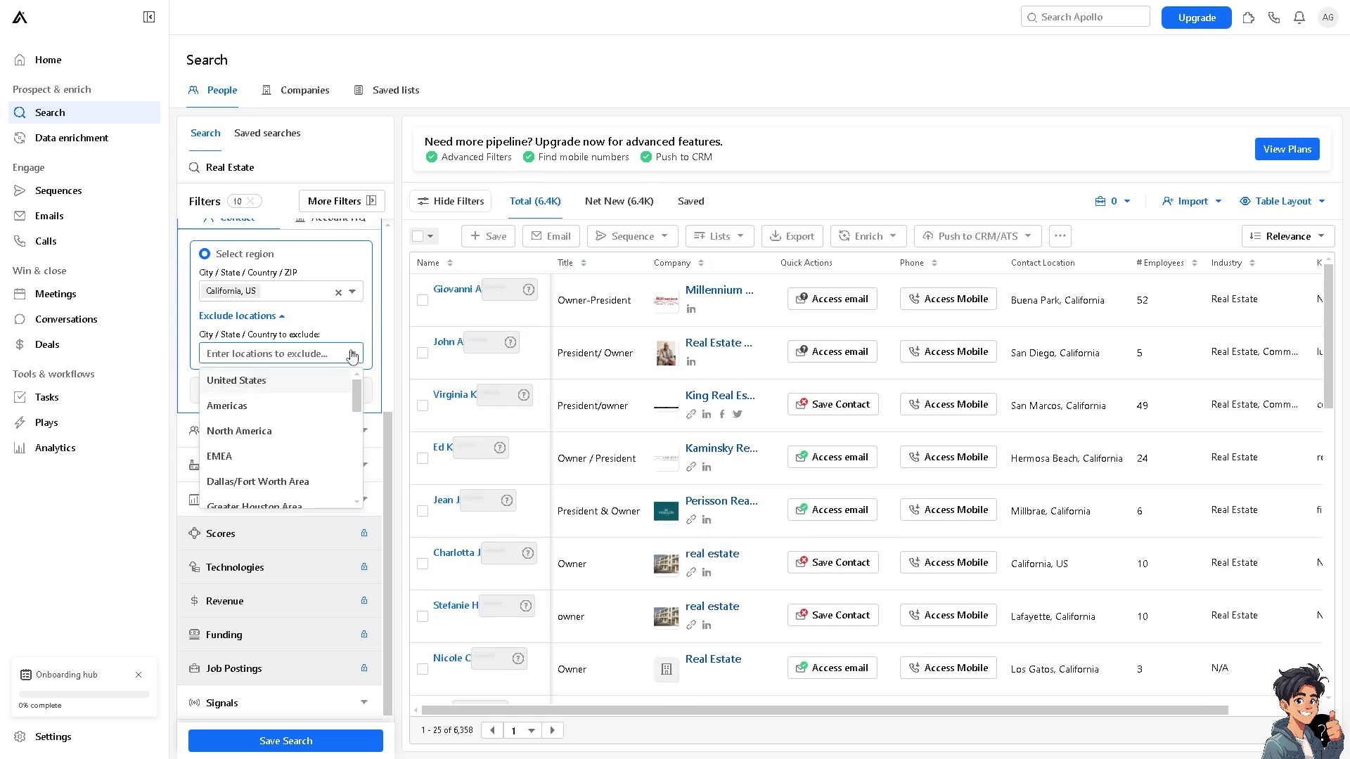
scroll(295, 442, "down", 1)
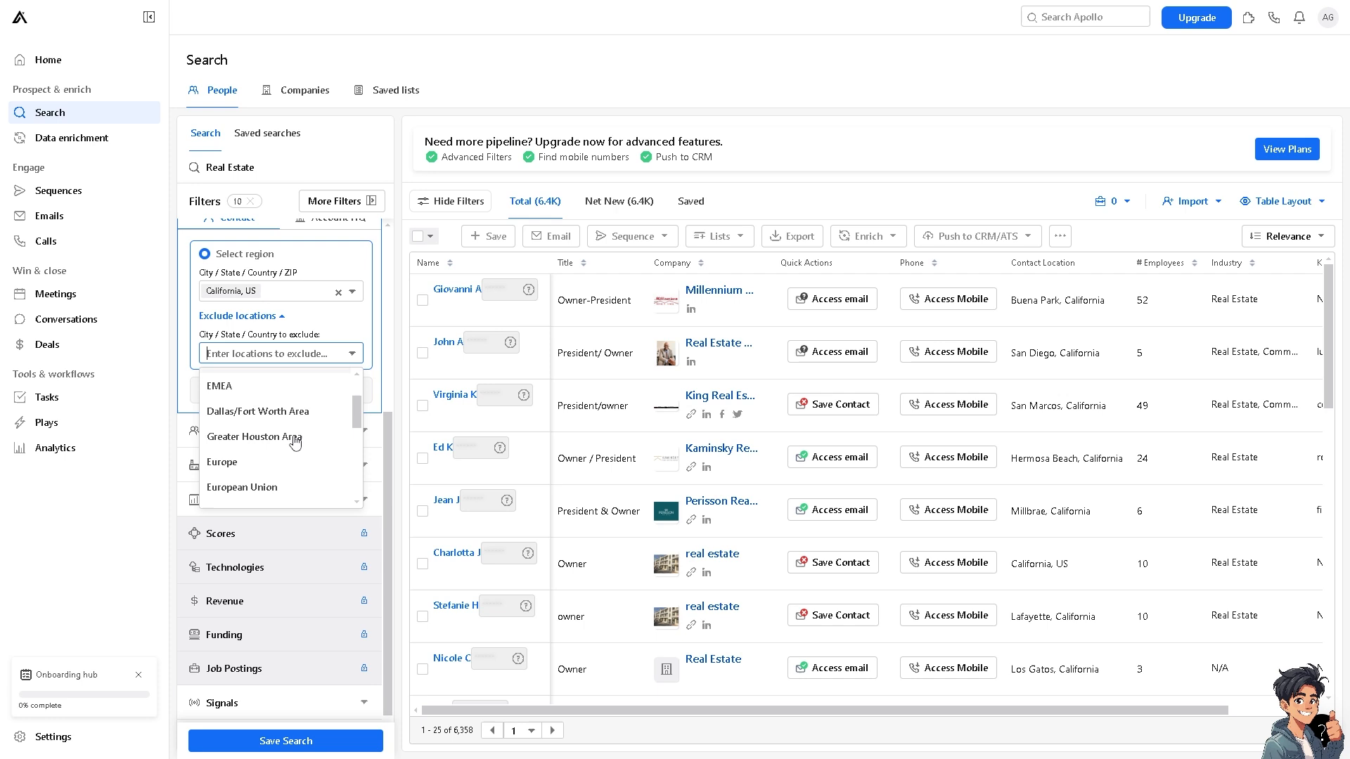
left_click(128, 483)
Step: Filter by the predefined company size range of 21-50 employees
left_click(364, 432)
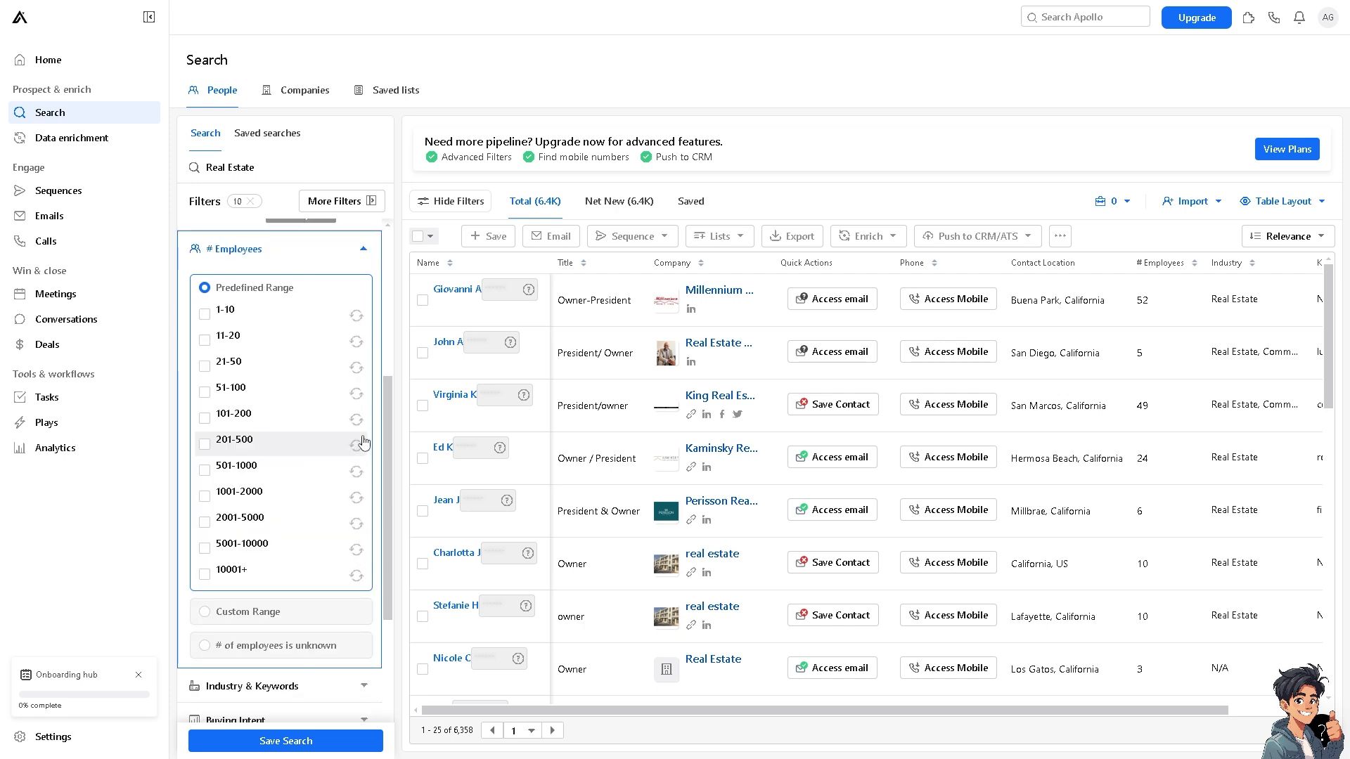
scroll(309, 394, "down", 2)
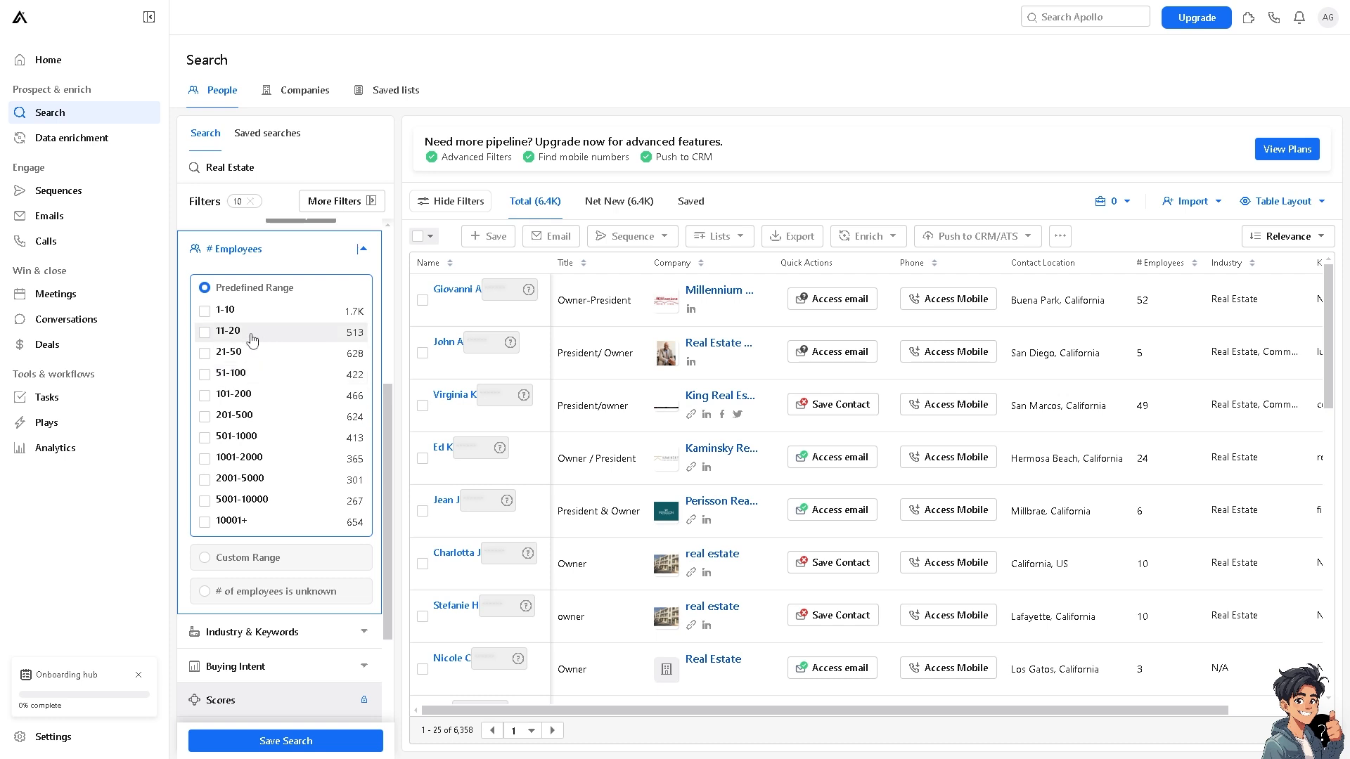
left_click(204, 354)
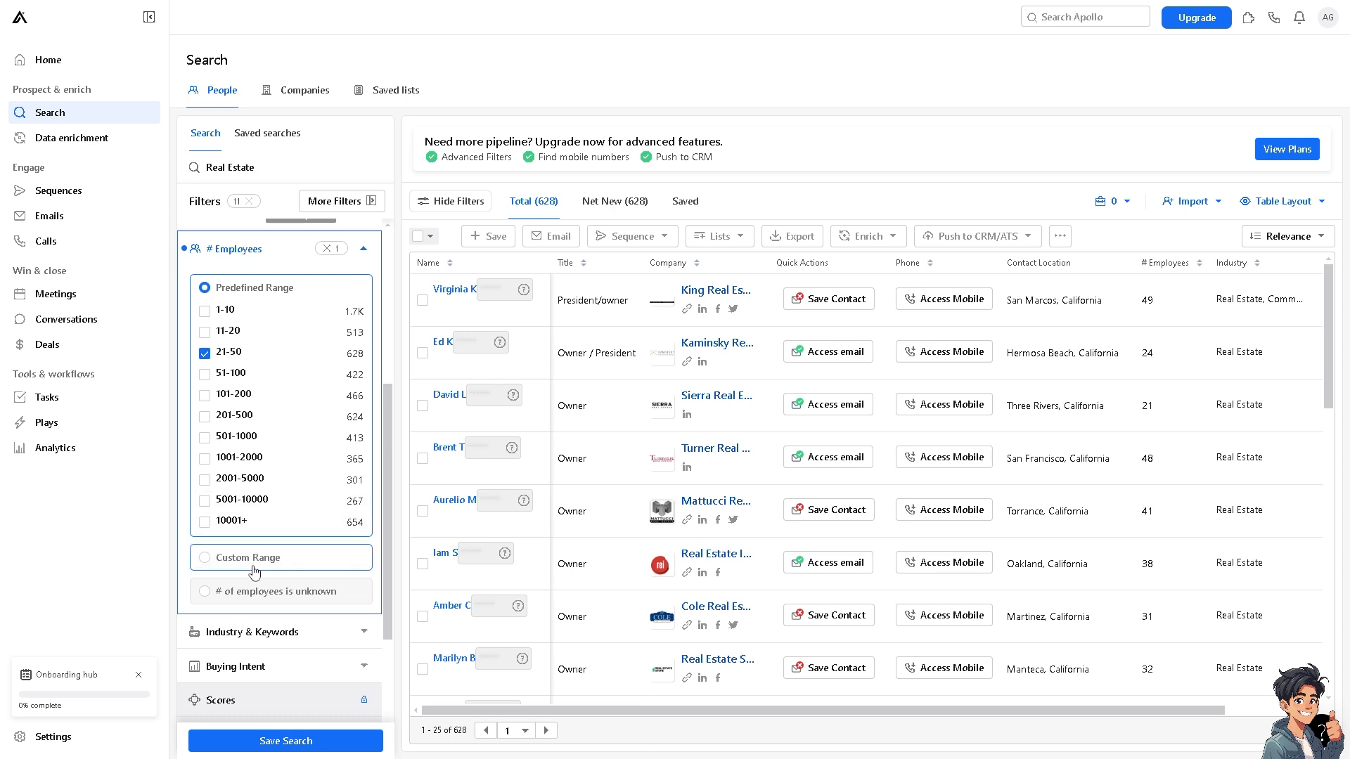
Step: Filter by the real estate industry under Industry & Keywords
scroll(264, 579, "down", 2)
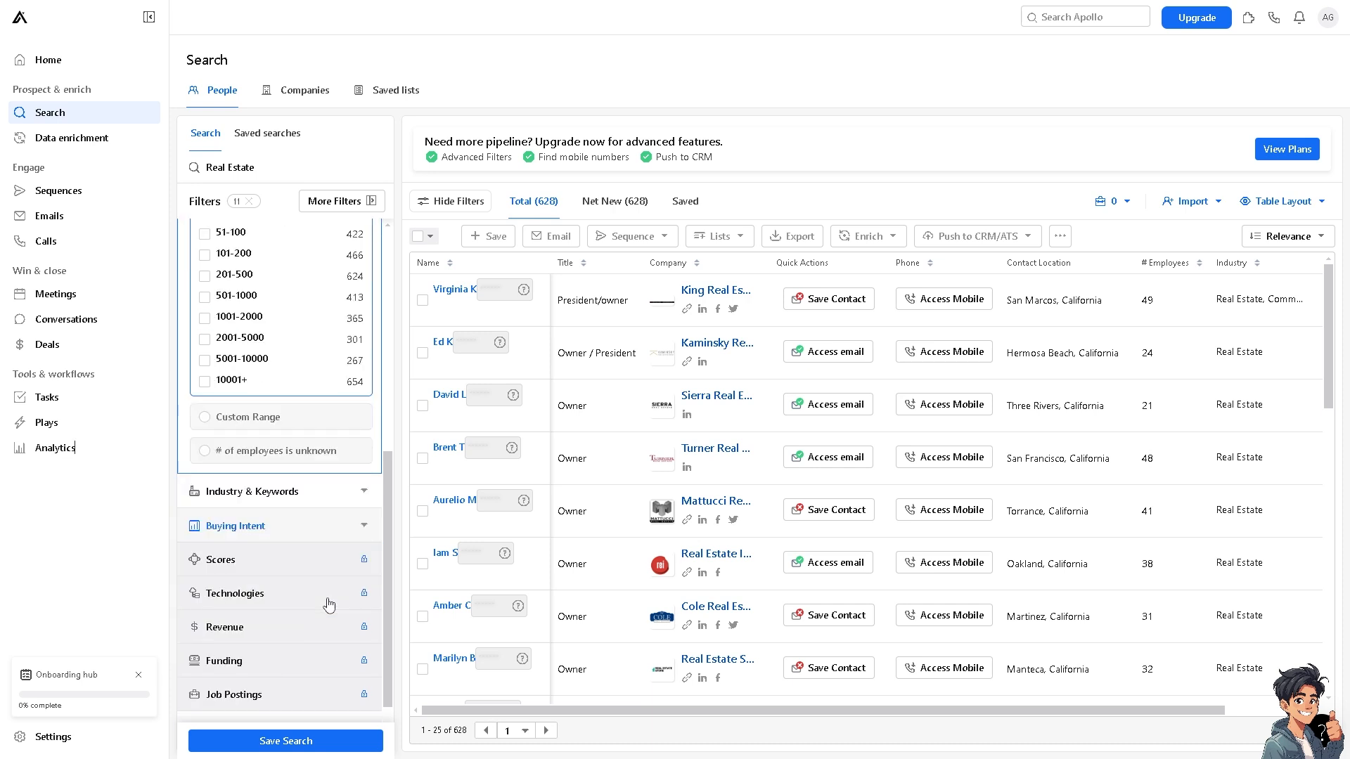
left_click(365, 490)
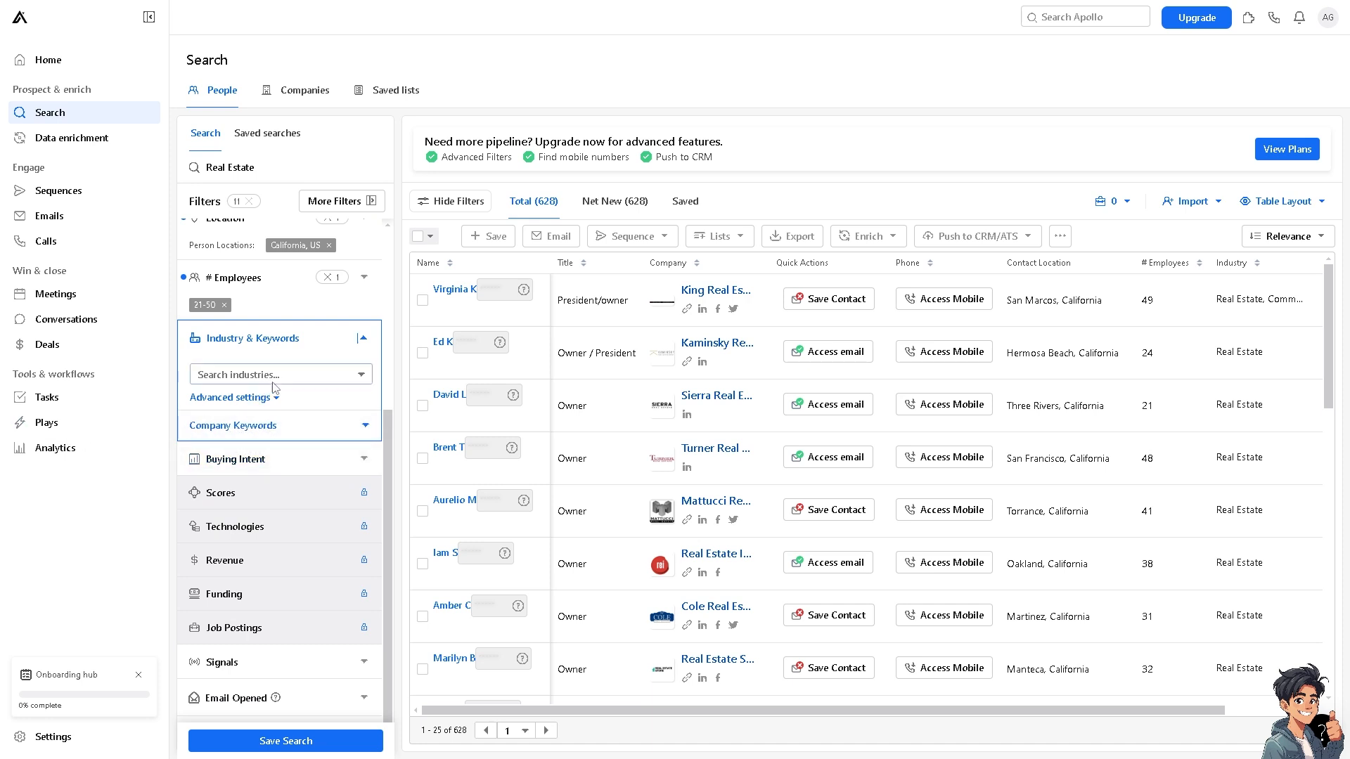
left_click(310, 374)
scroll(276, 415, "down", 10)
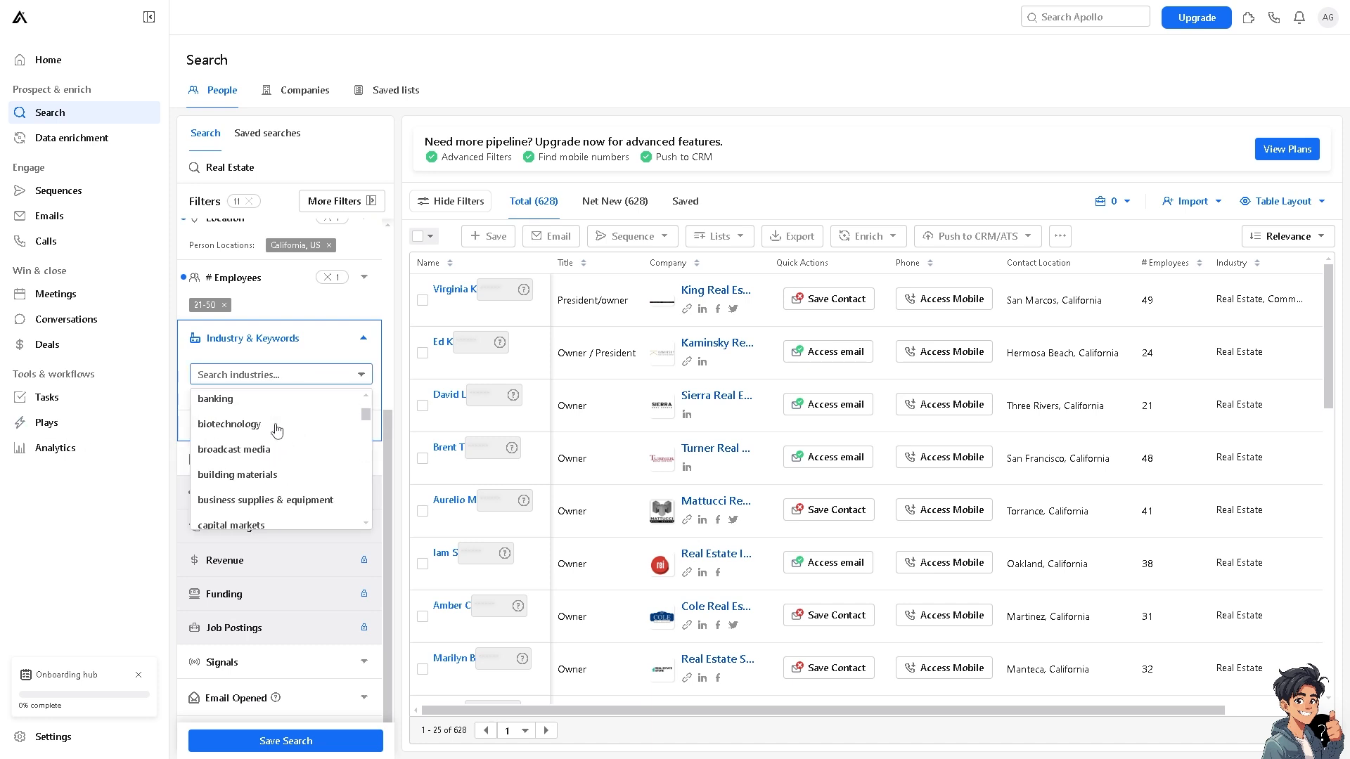
scroll(276, 429, "down", 5)
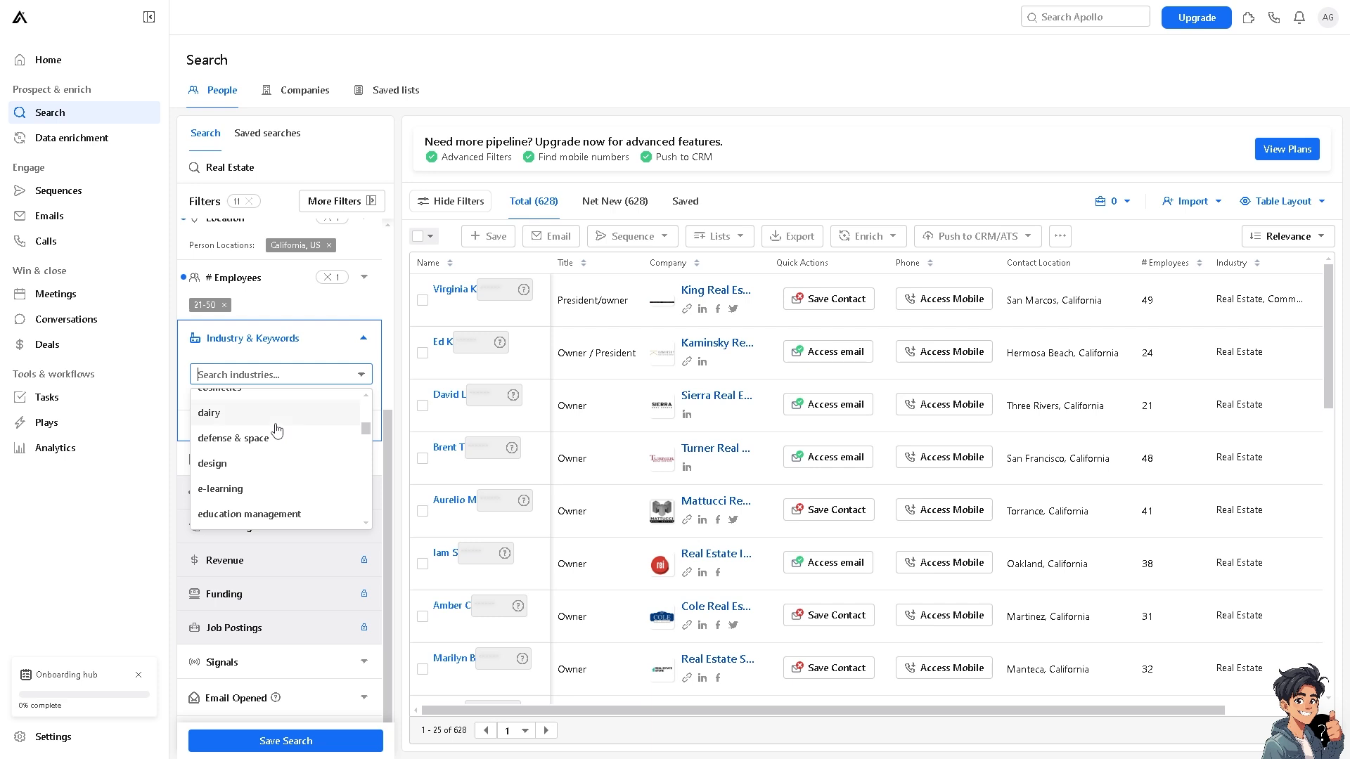
scroll(257, 462, "down", 3)
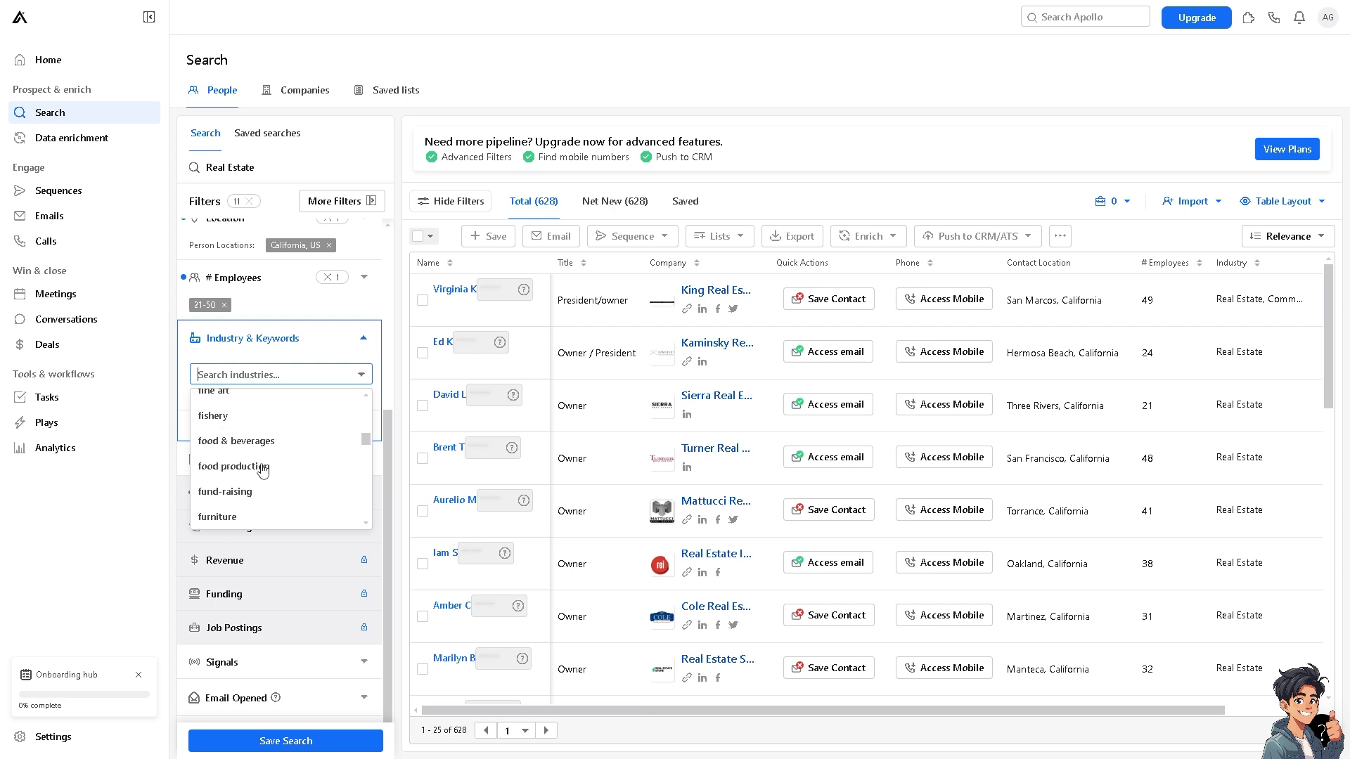
scroll(303, 472, "down", 2)
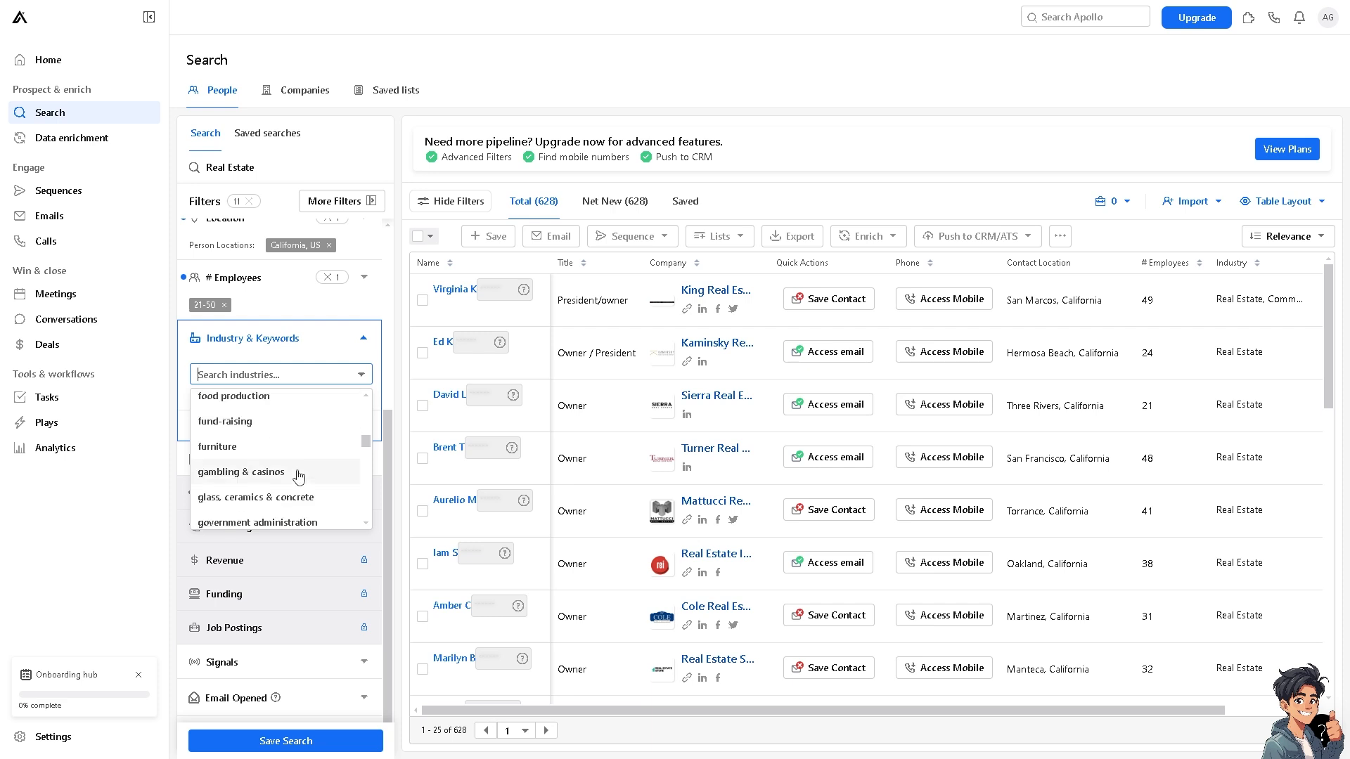
scroll(298, 477, "down", 20)
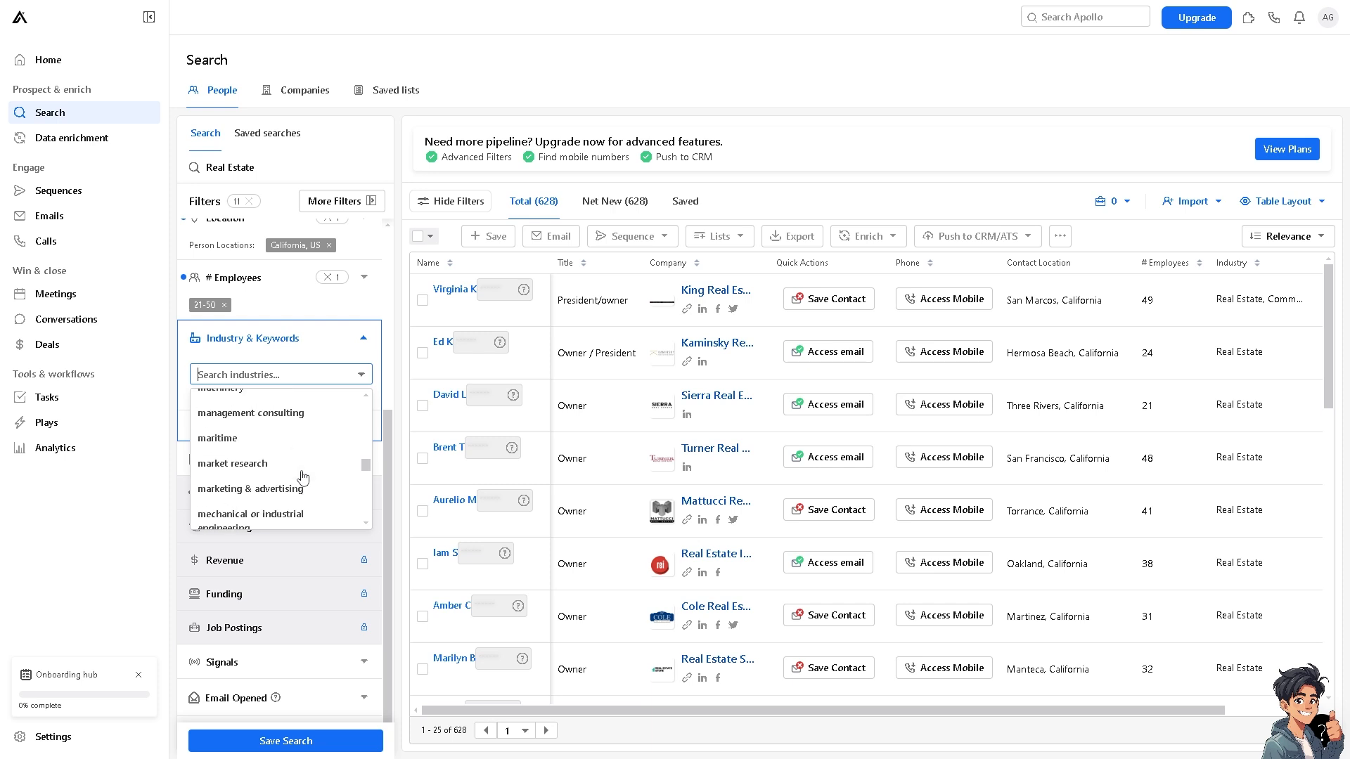
scroll(302, 477, "down", 18)
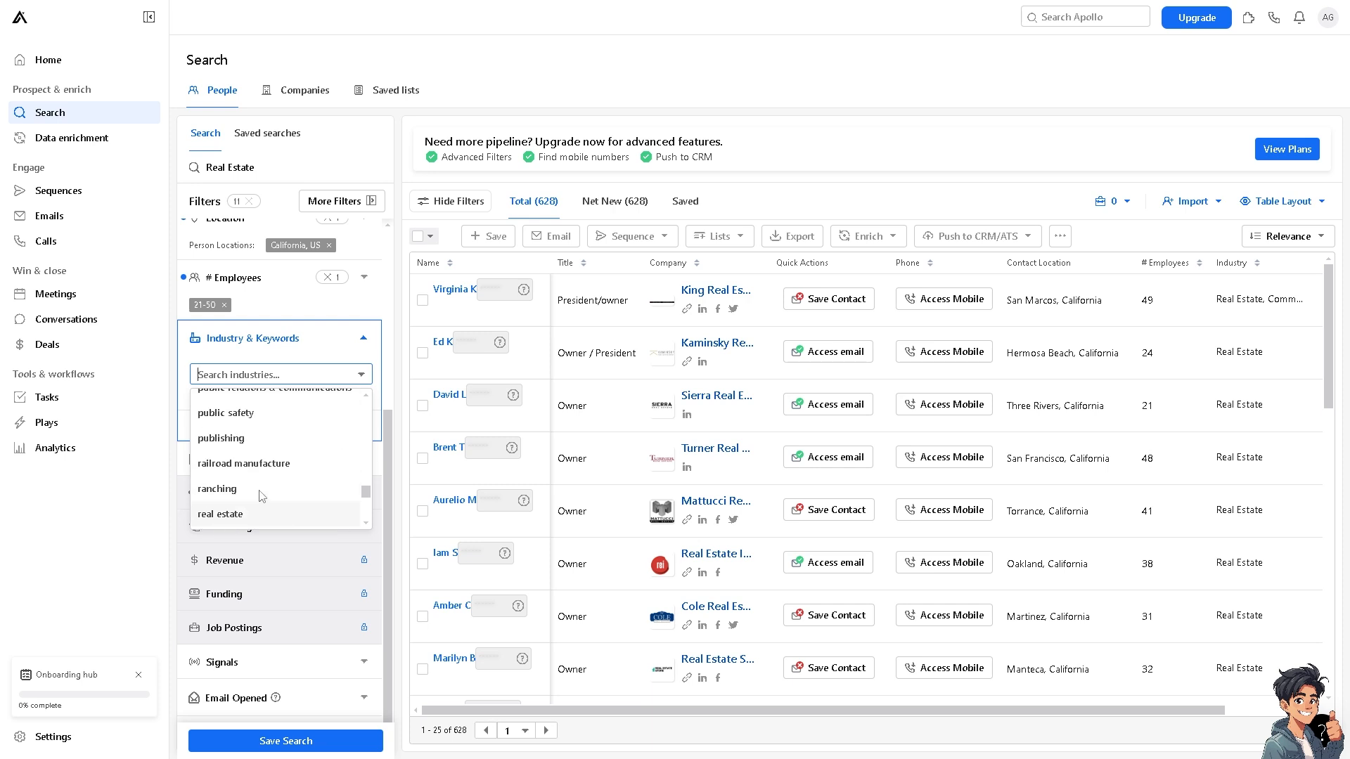
left_click(273, 509)
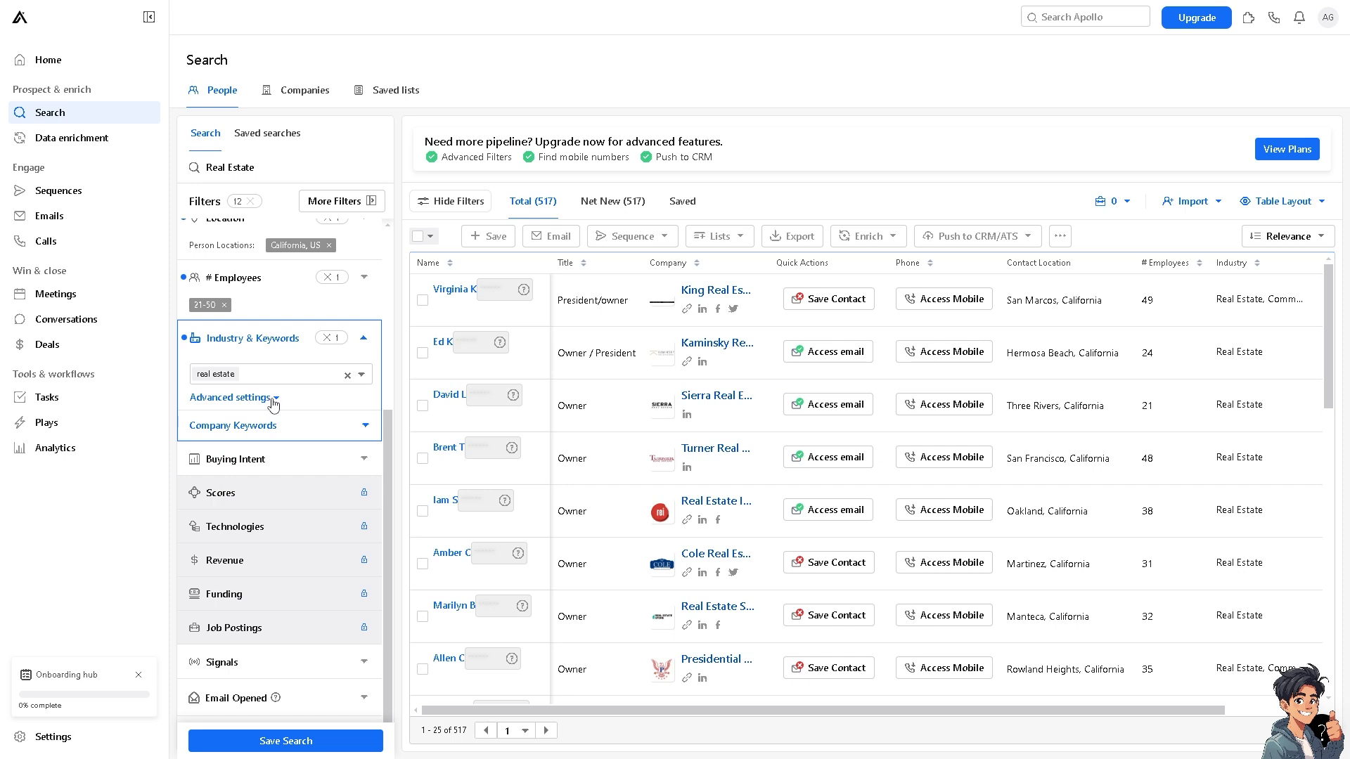
Step: Expand the advanced industry settings and view the industries that can be excluded
left_click(274, 398)
left_click(281, 446)
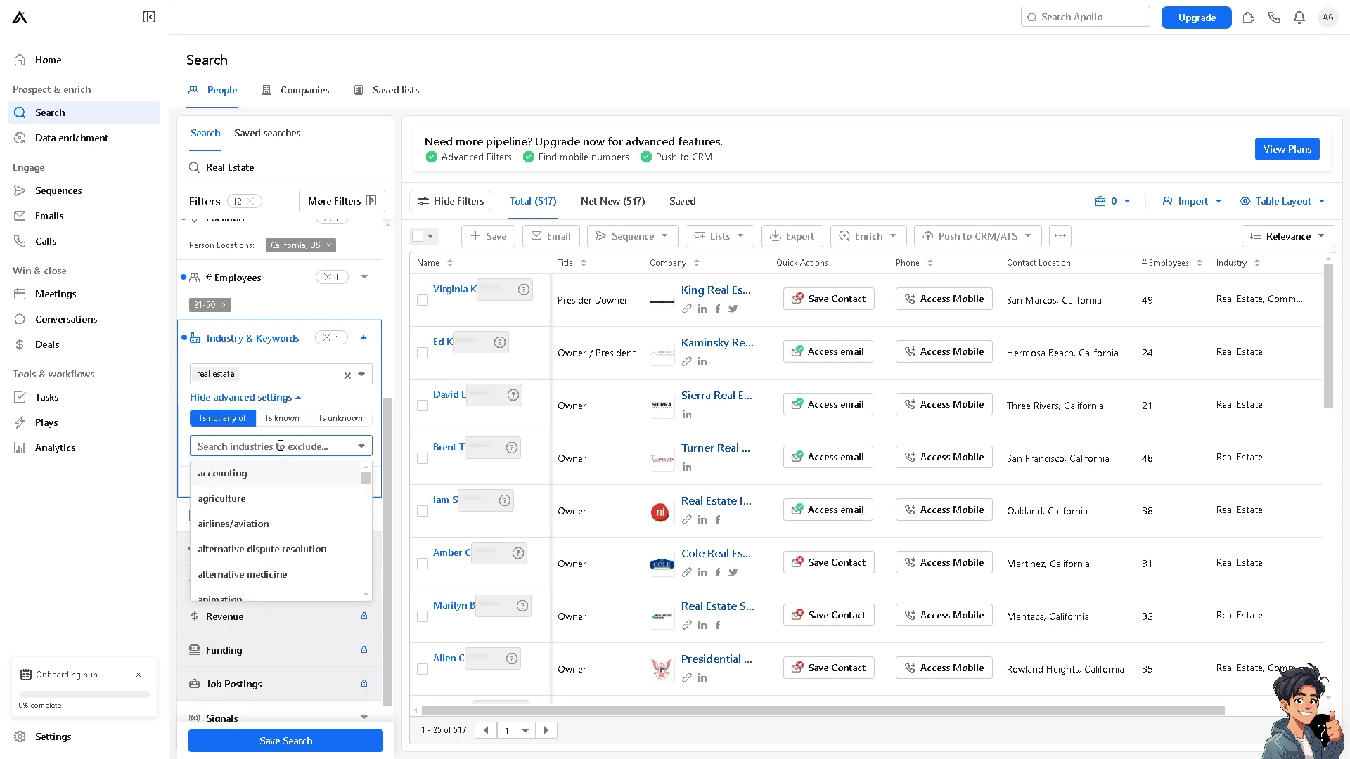
left_click(146, 485)
Step: Expand the company keywords filter and include the keyword "Commercial"
left_click(292, 483)
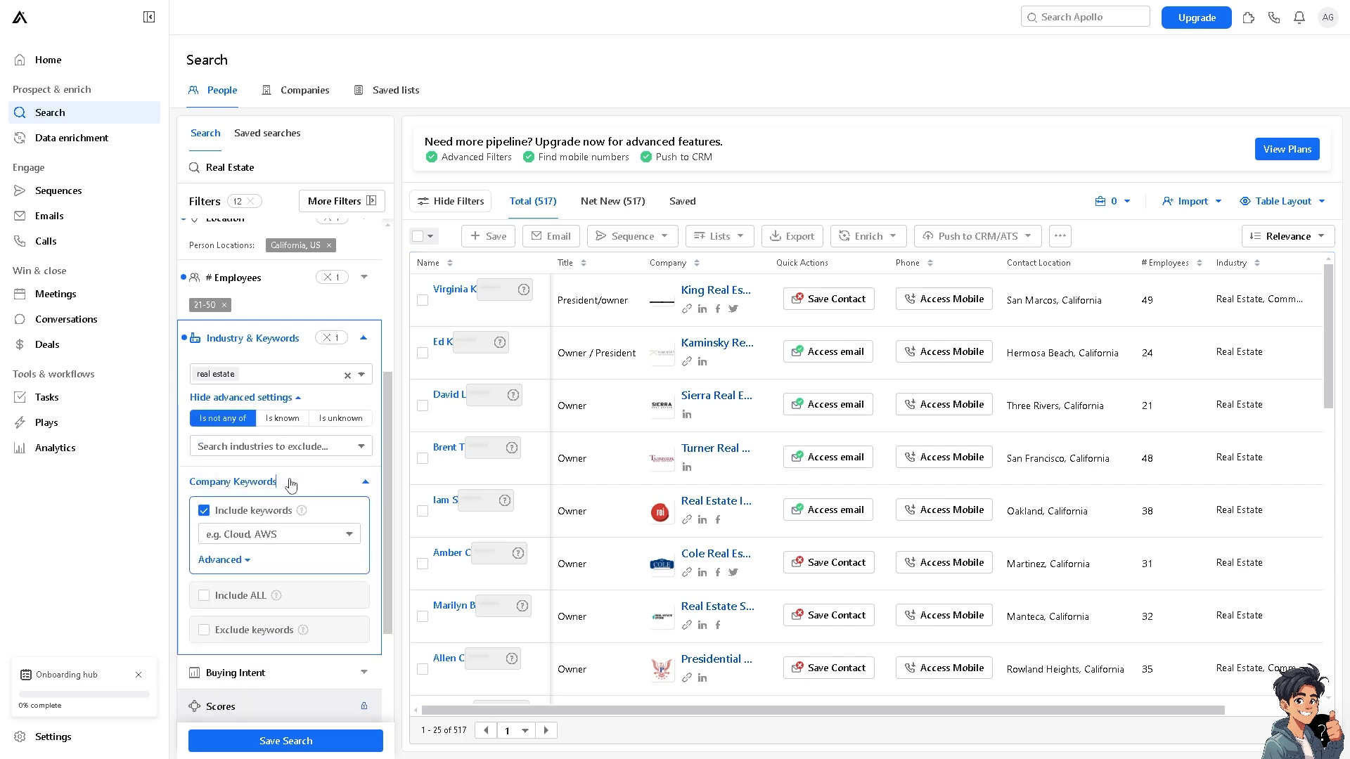
left_click(263, 534)
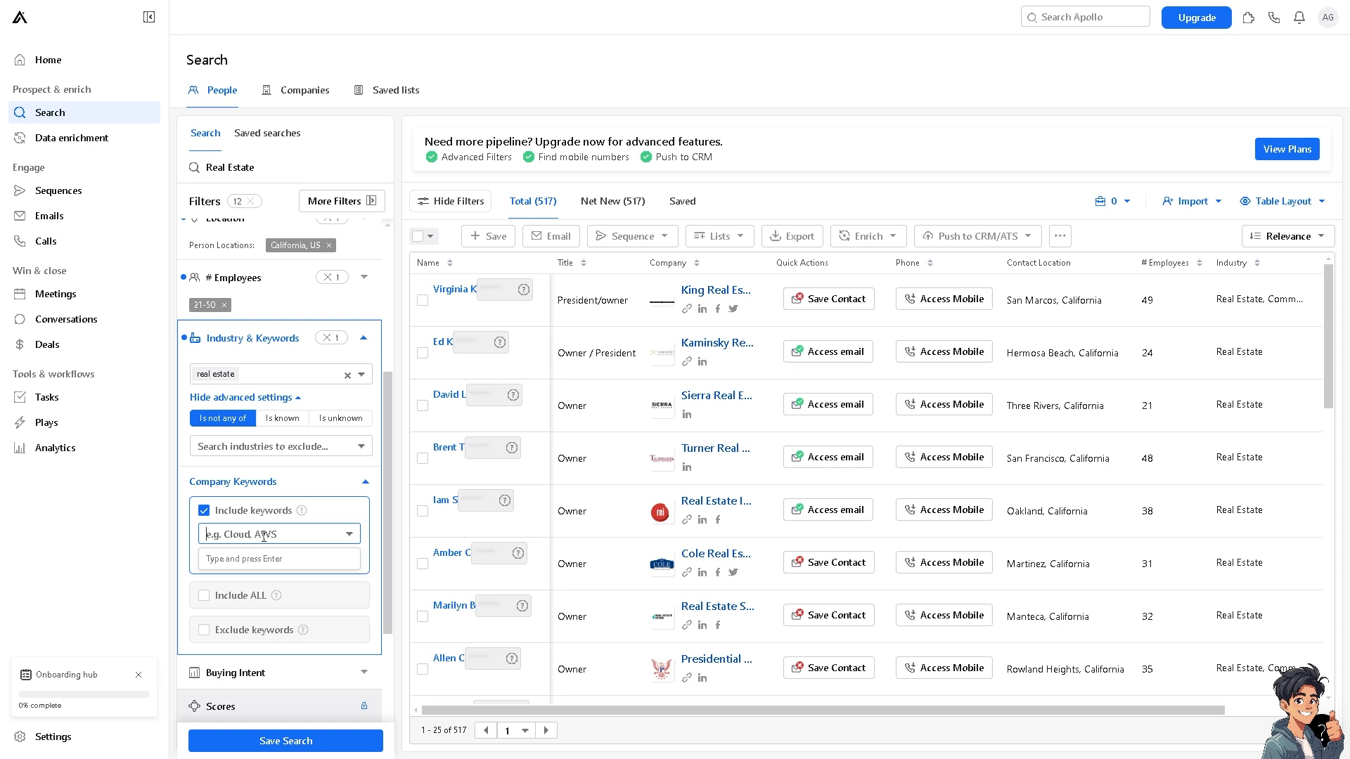
type("Cm")
type("ommercial")
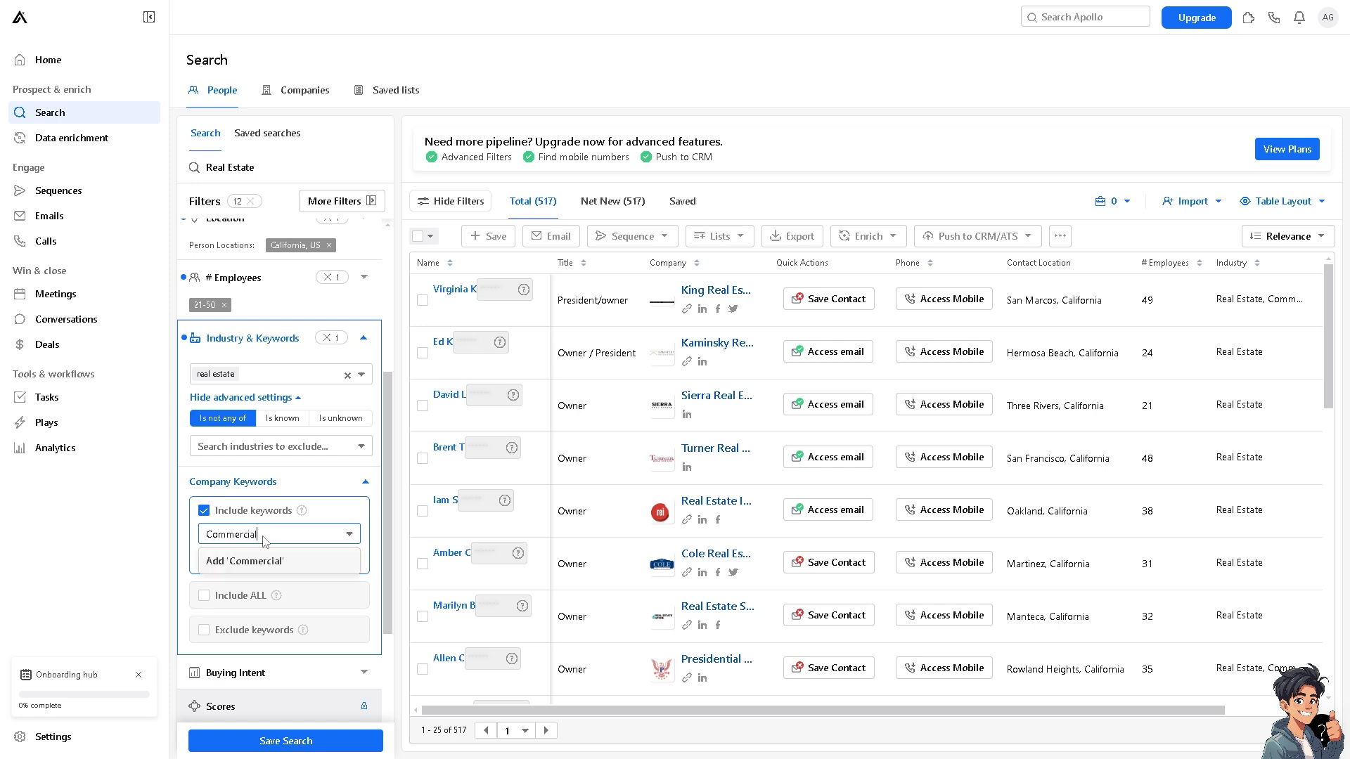
left_click(262, 562)
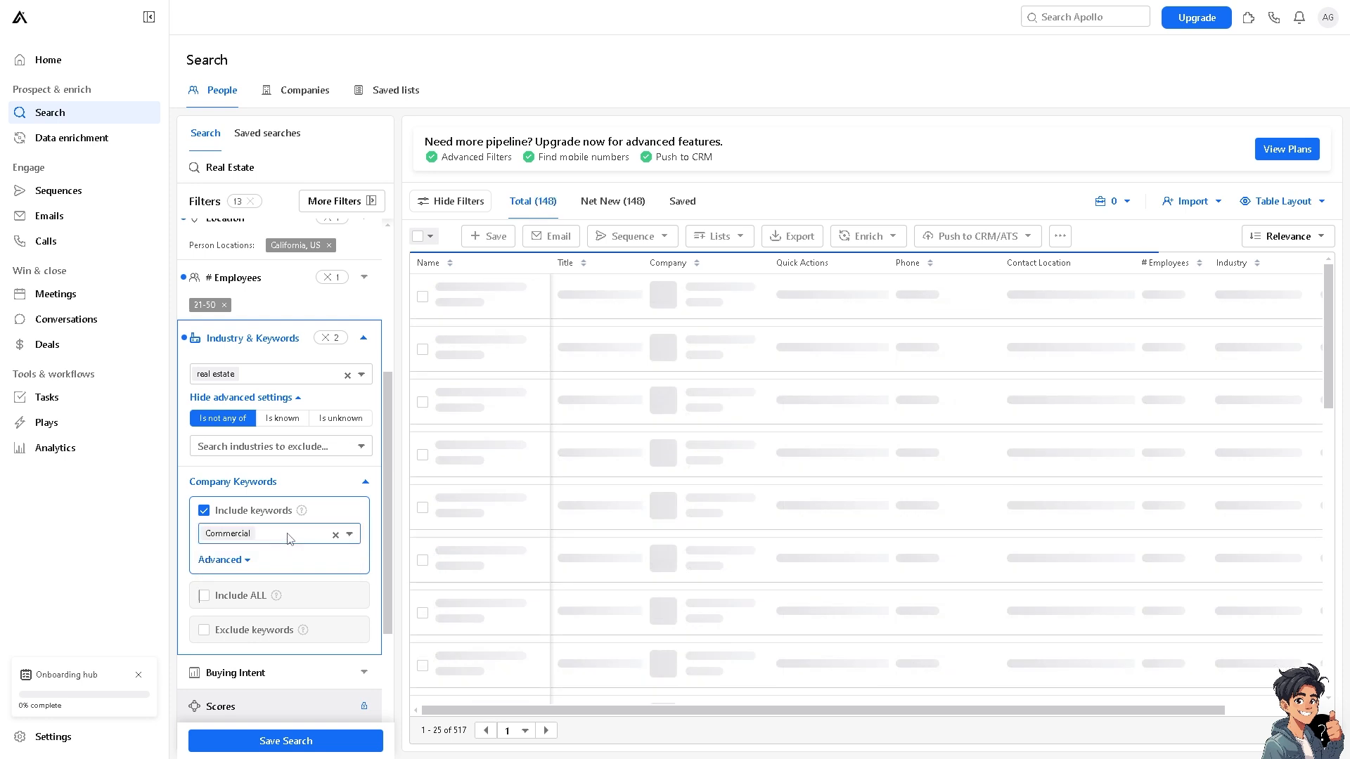
Step: Add "Industrial" as a second included company keyword
left_click(288, 537)
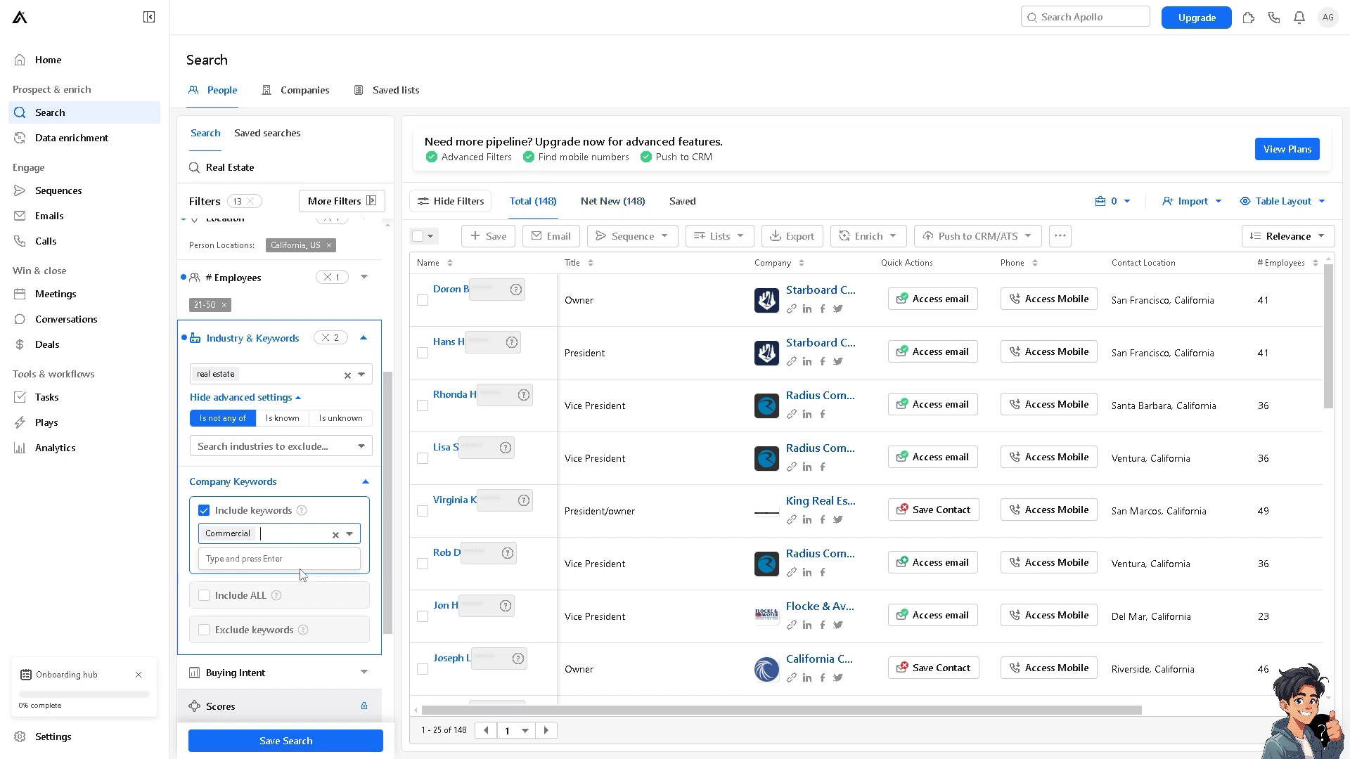
left_click(296, 541)
type("Industrial")
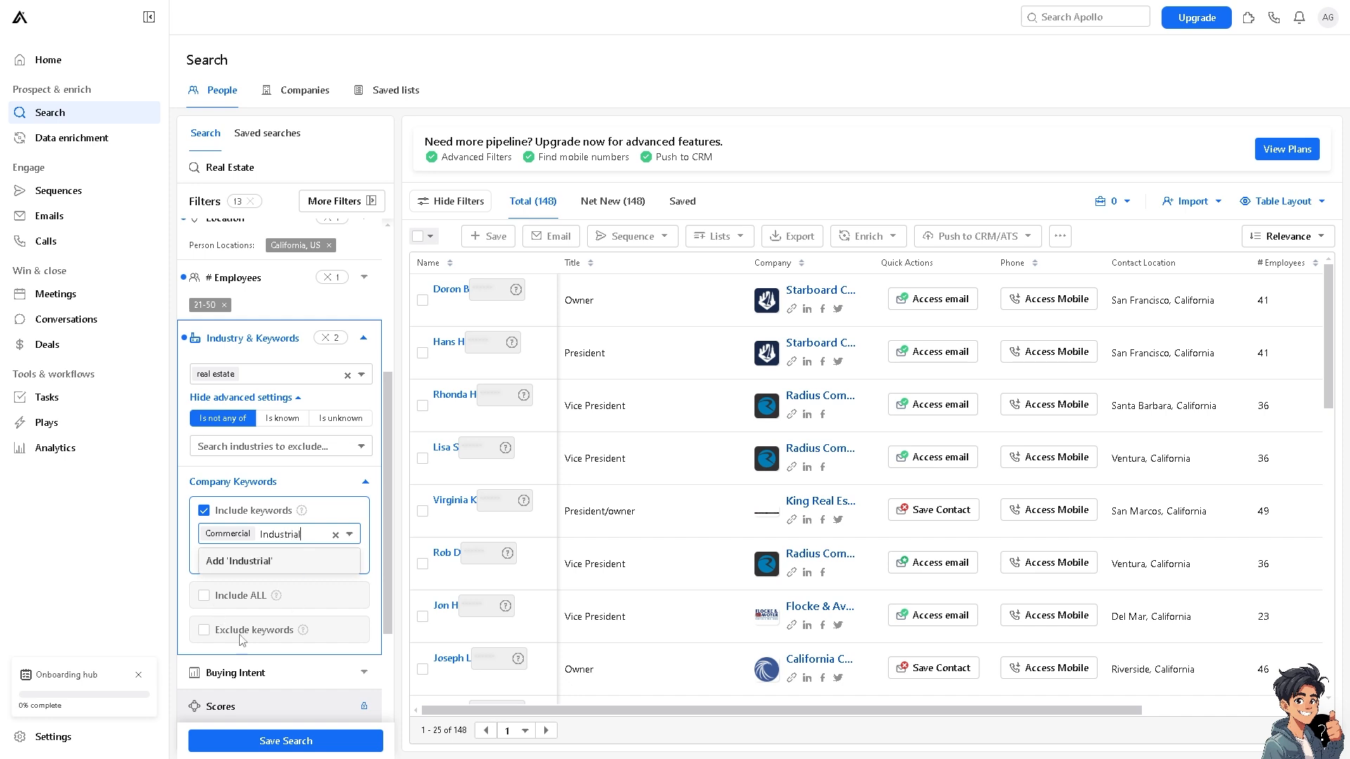
key("Return")
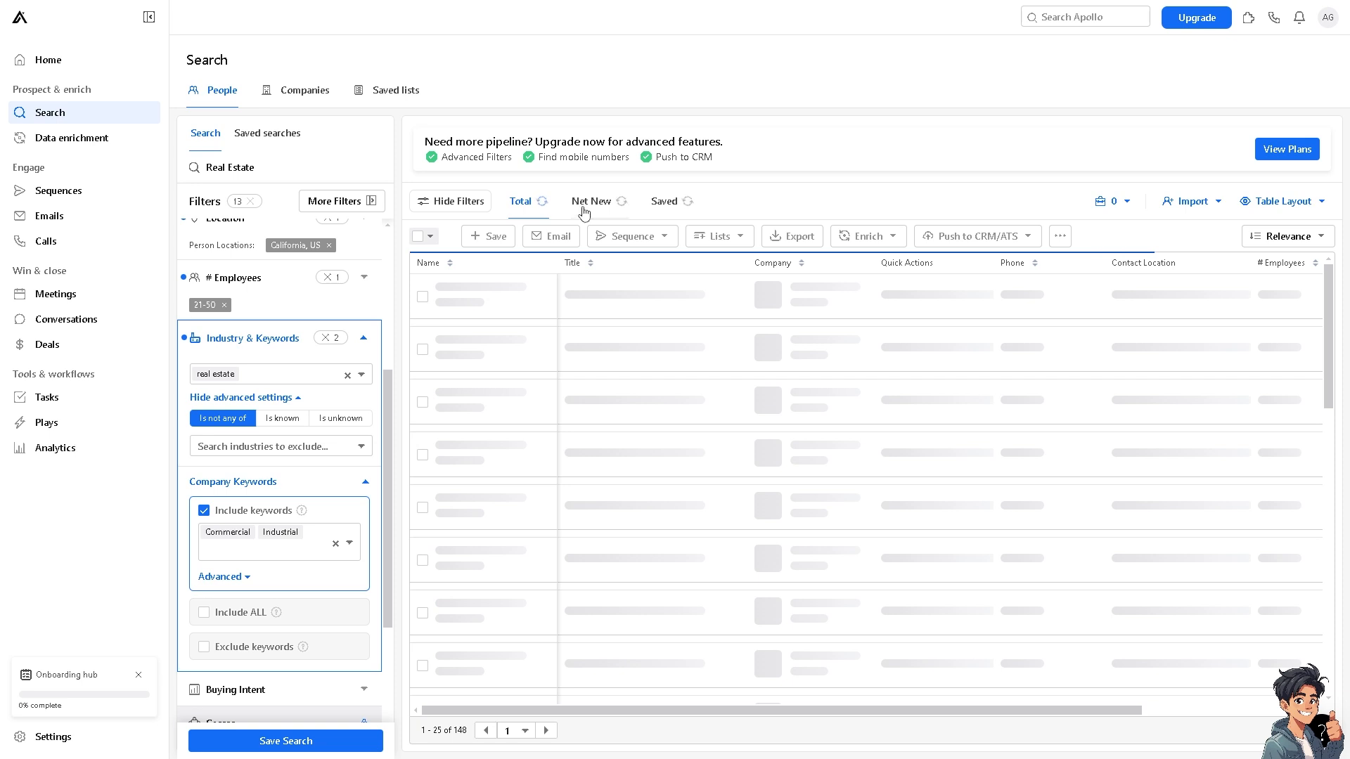
Step: Save the current filters as a new private search, entering a search name and keeping the default table layout
scroll(318, 484, "down", 3)
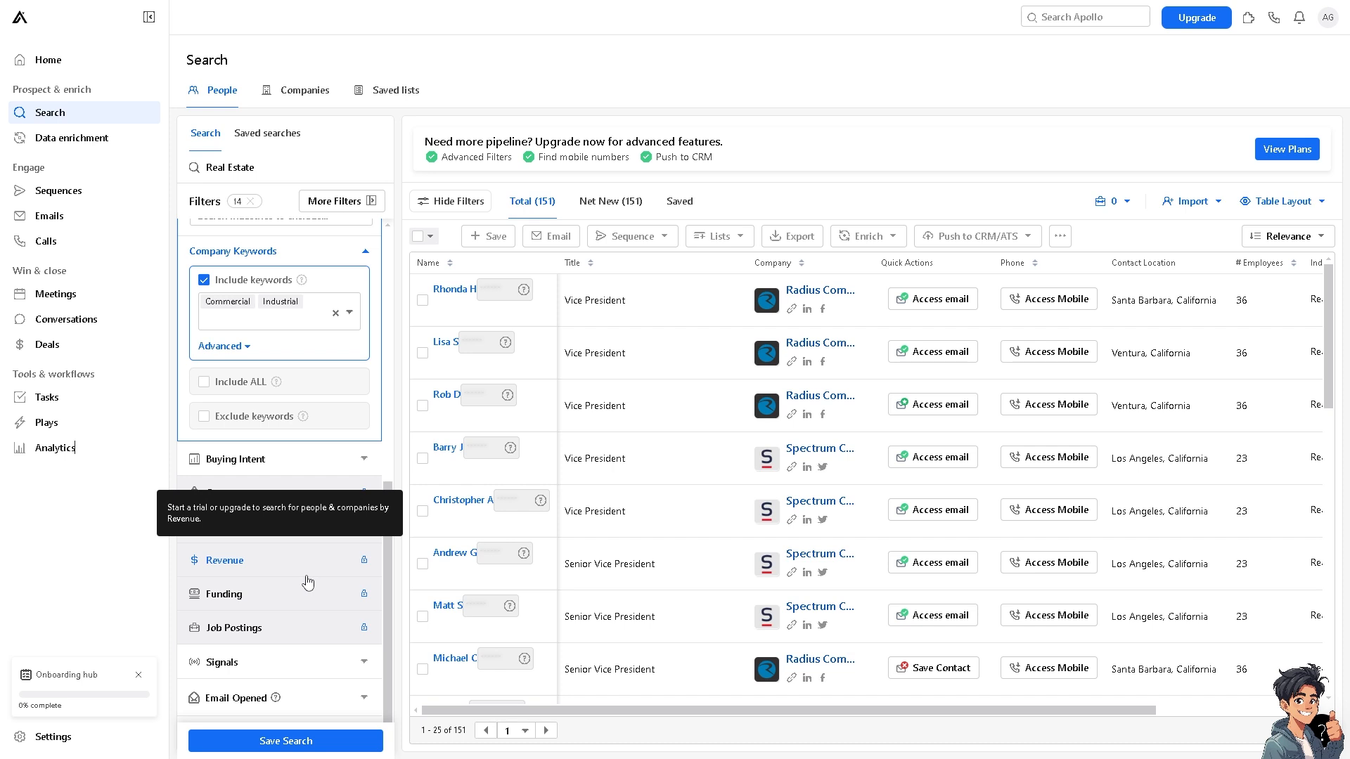
left_click(314, 742)
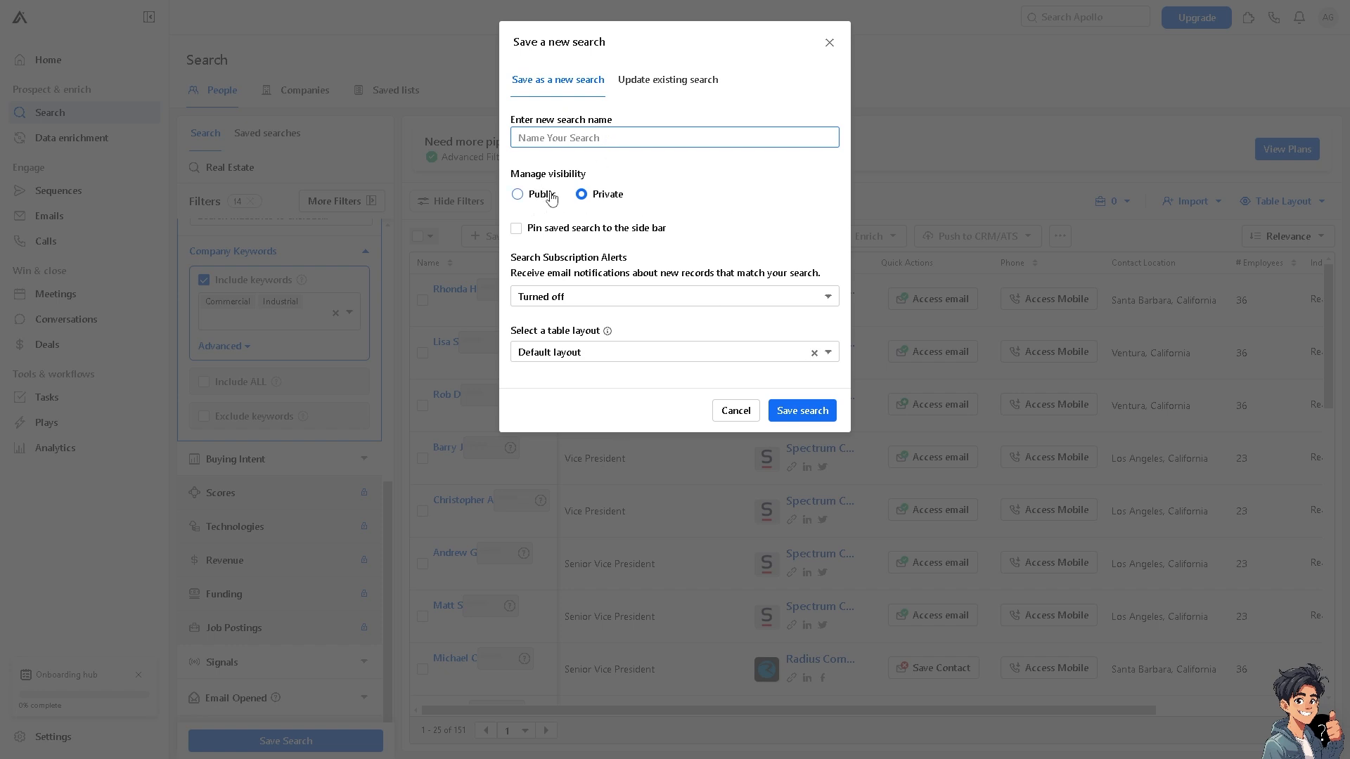
left_click(529, 200)
left_click(589, 199)
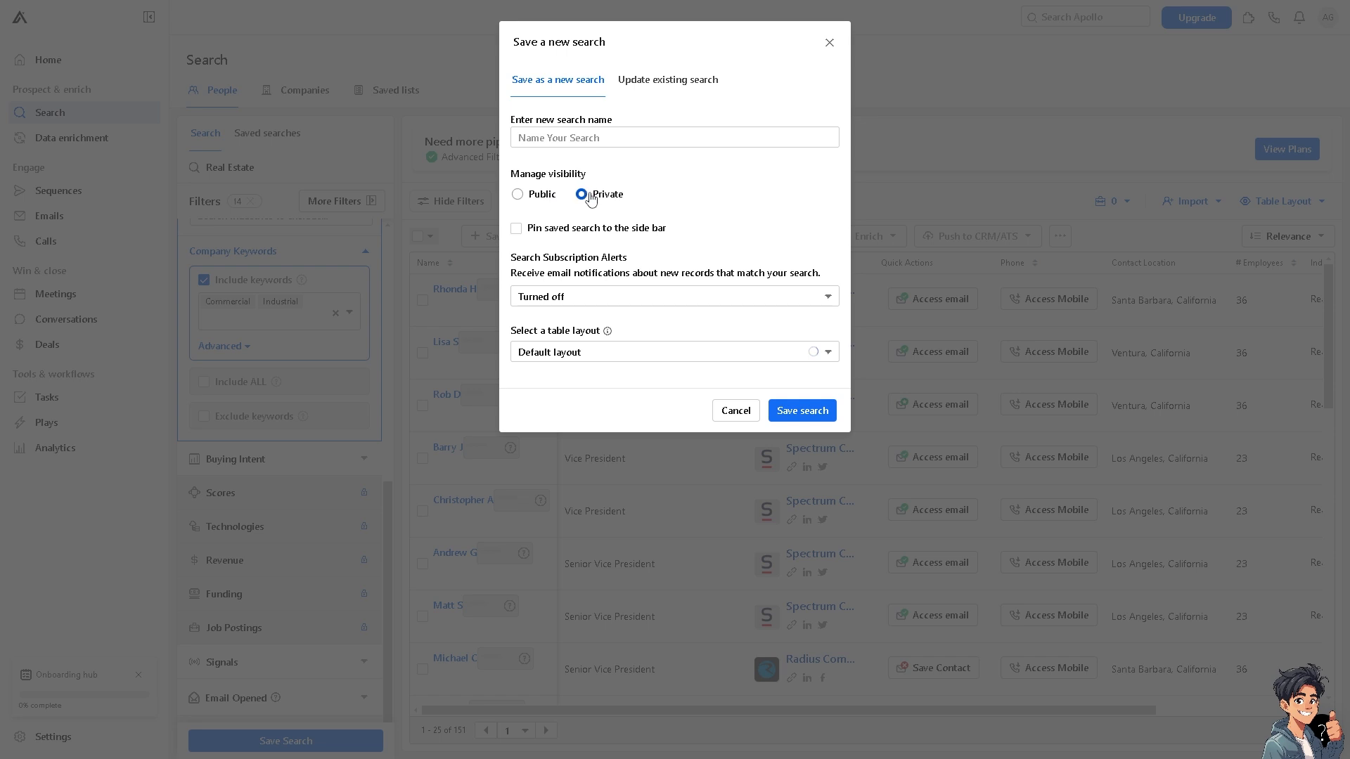
left_click(599, 138)
left_click(609, 169)
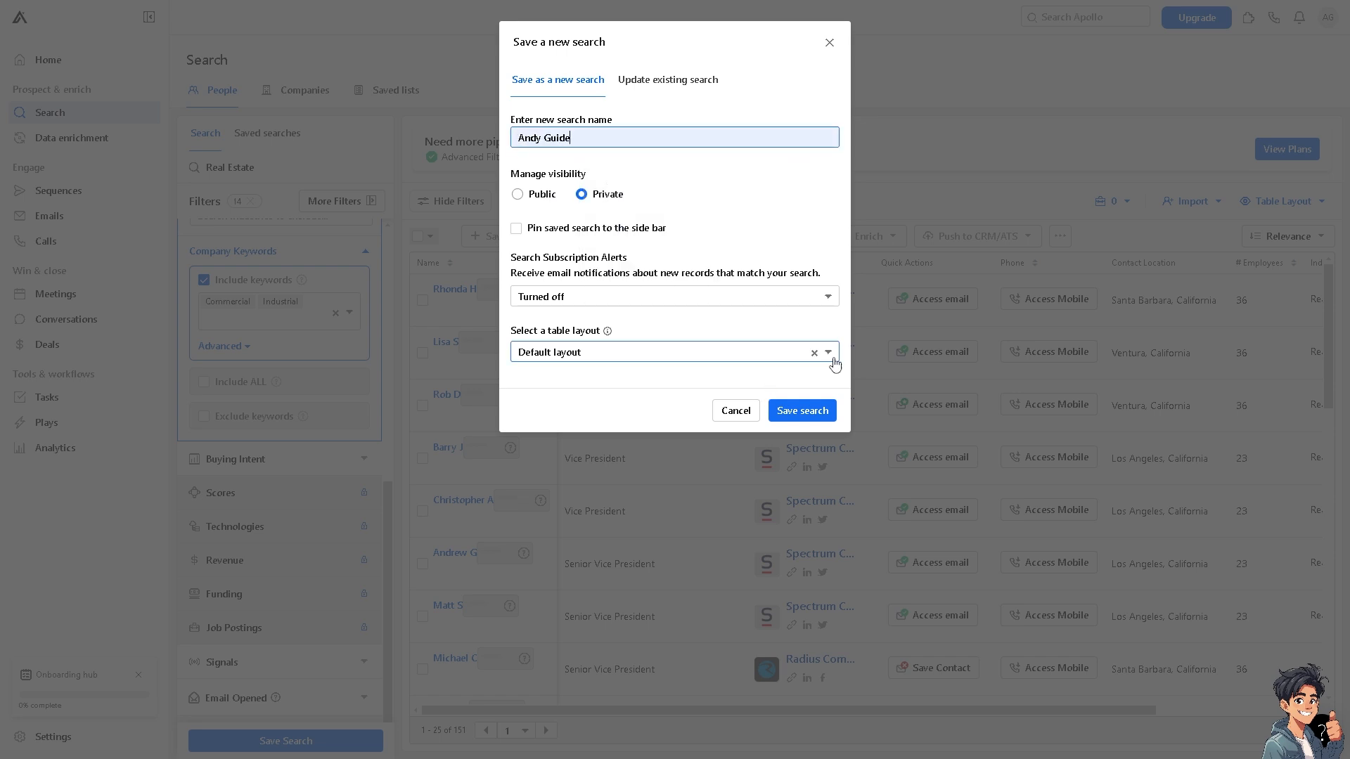
left_click(800, 410)
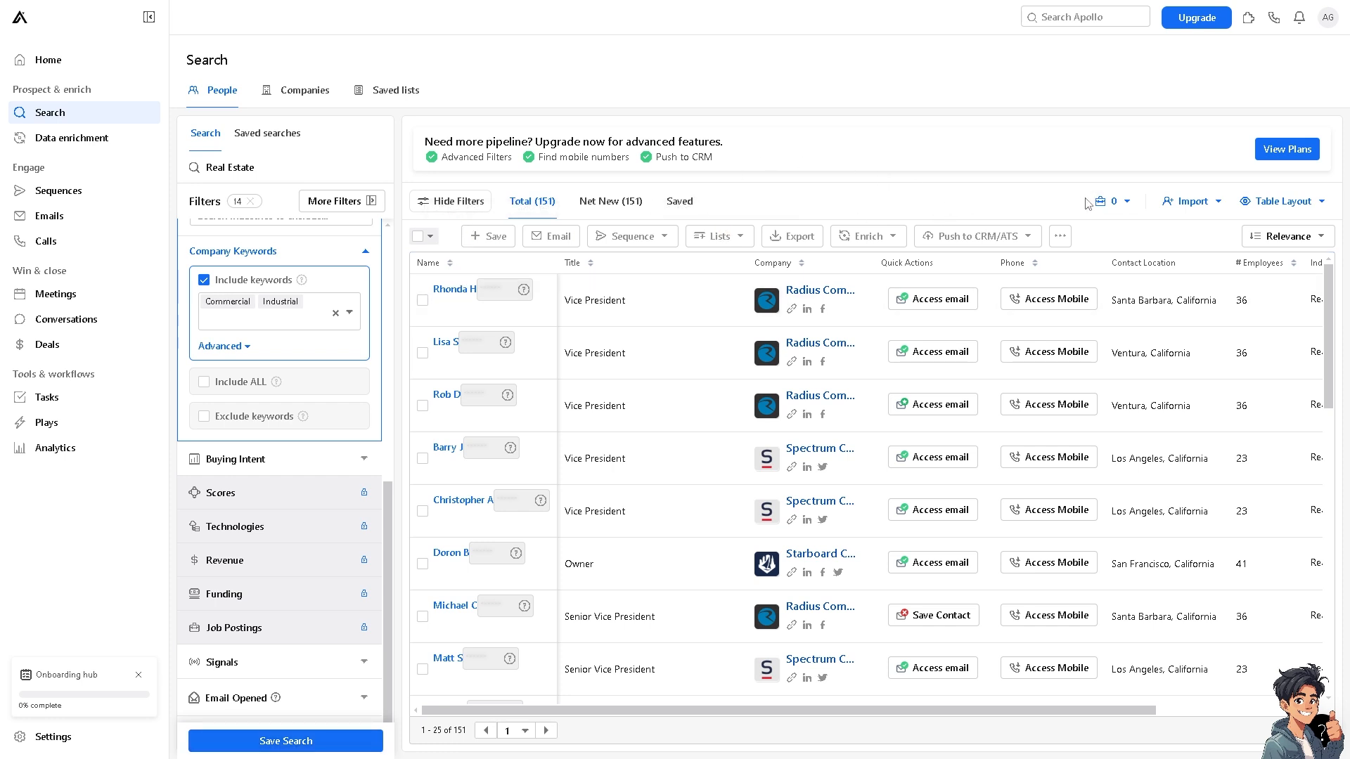
Step: Look at the contact import options and the table layout options for the search results
left_click(1220, 205)
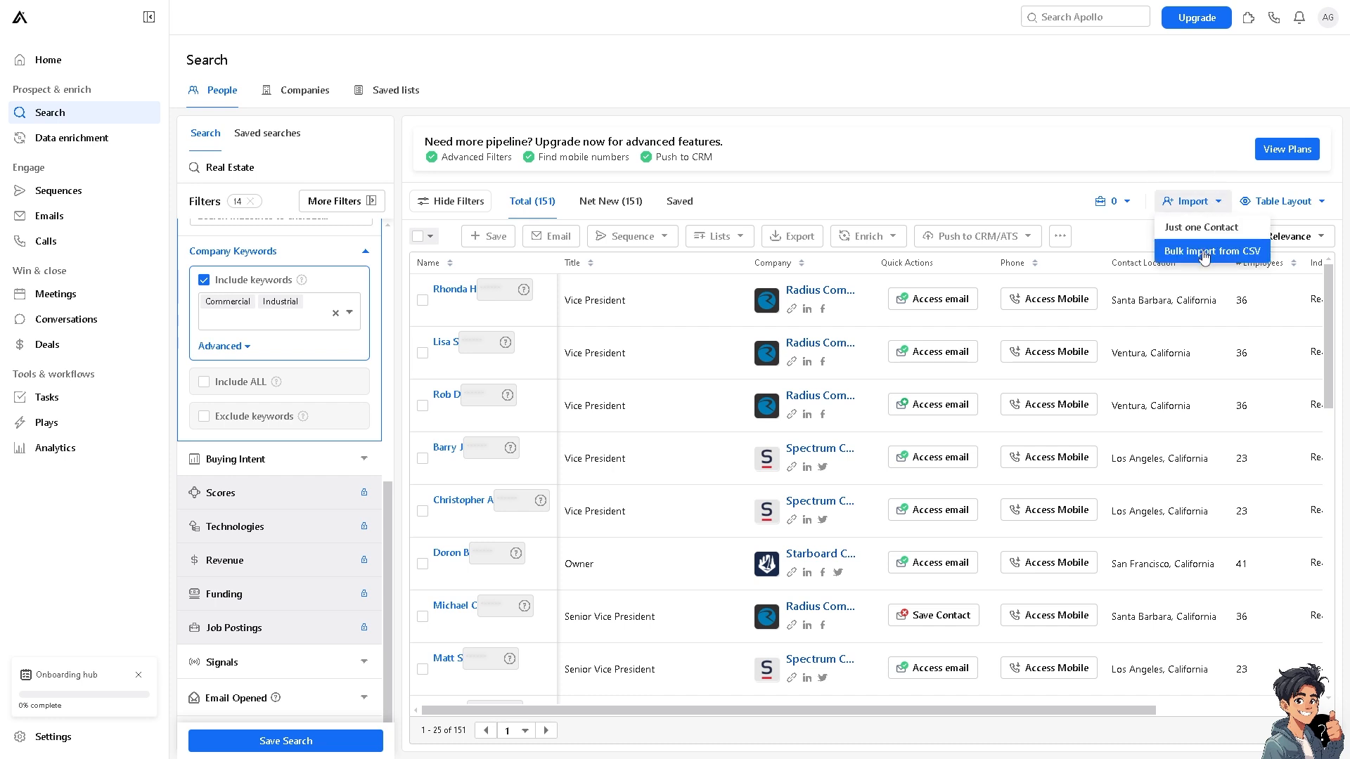
left_click(1323, 204)
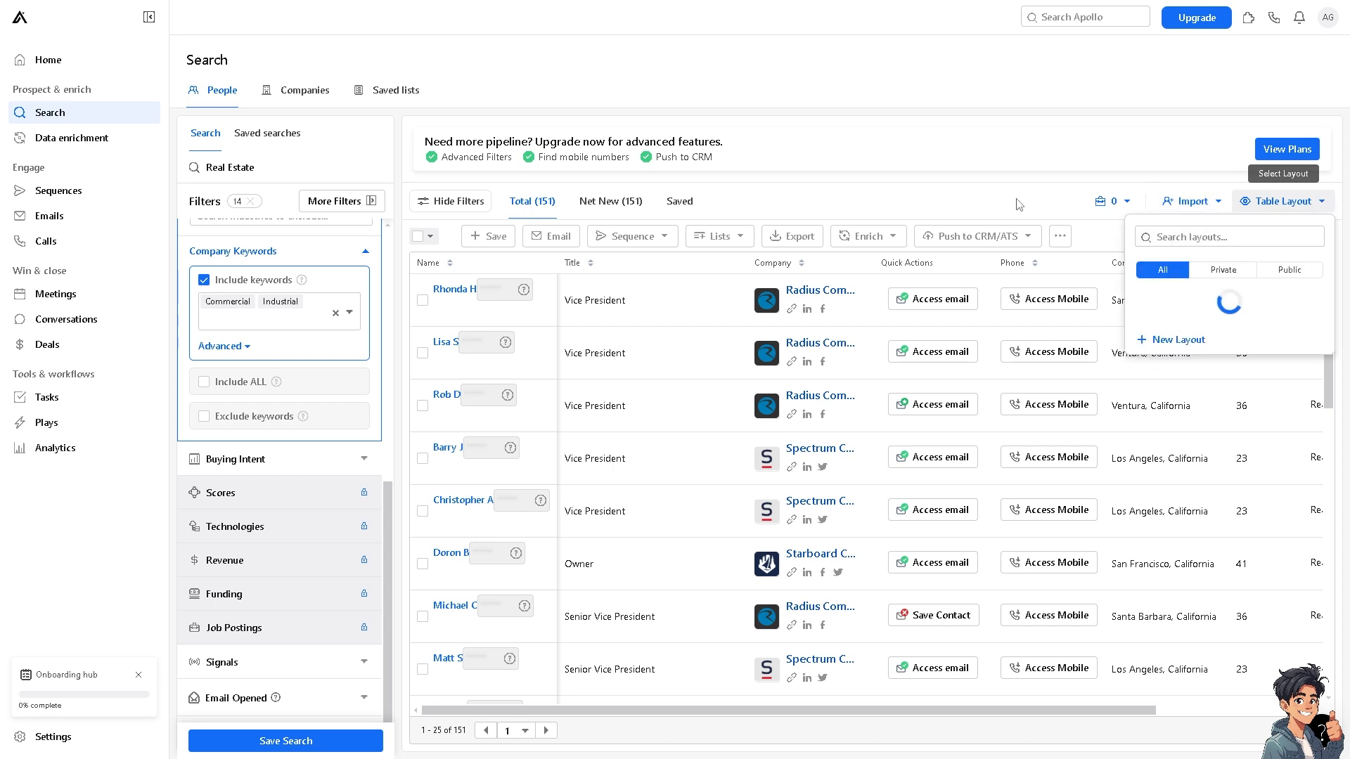
left_click(963, 213)
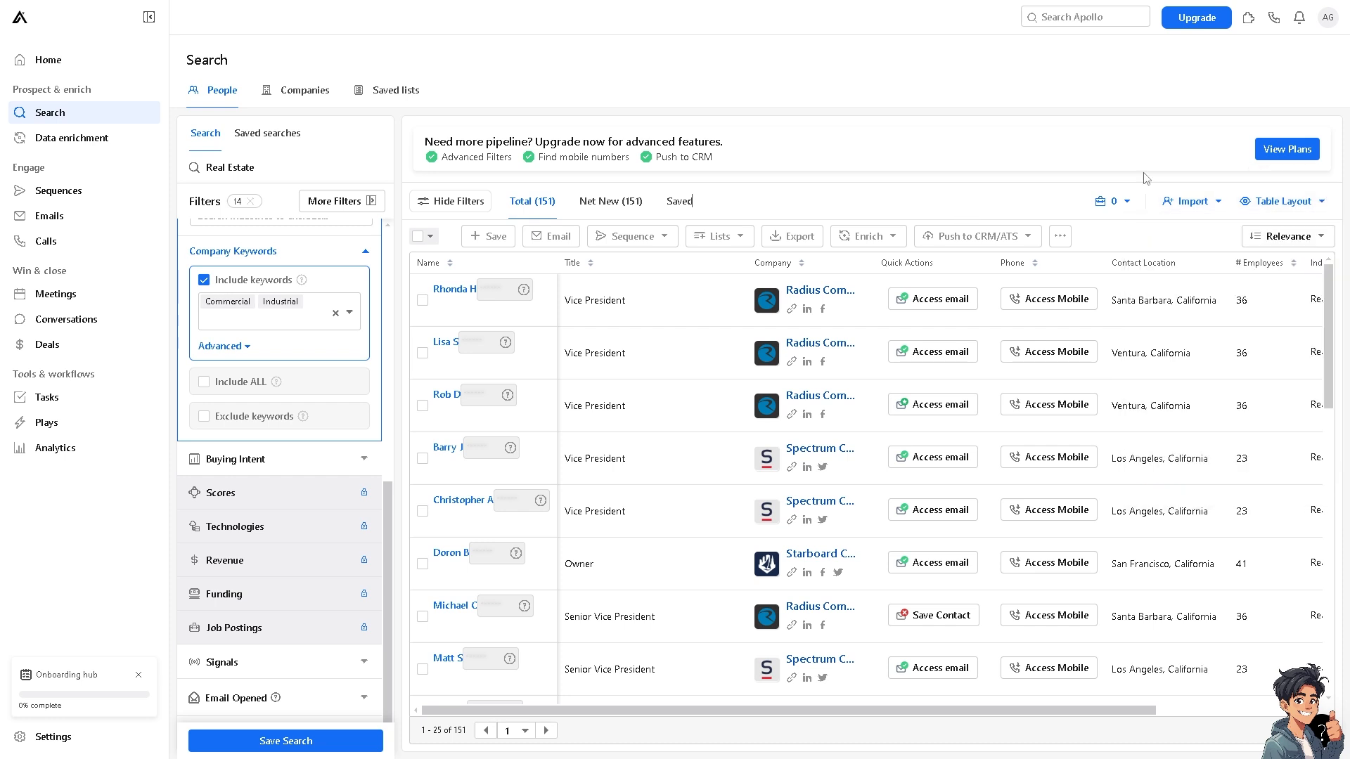
Step: View the upgrade plans and compare the credits and features of the Free, Basic, Professional and Organization plans
left_click(1298, 154)
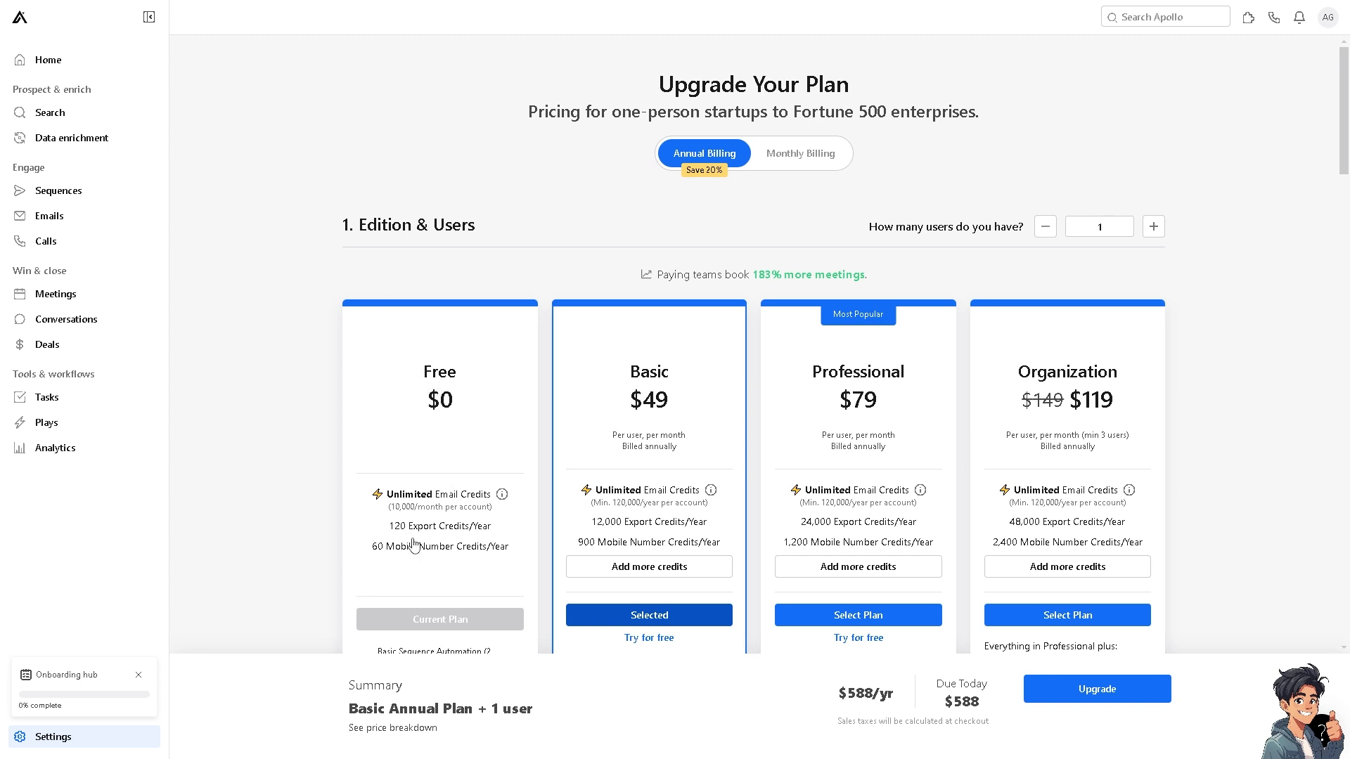
mouse_move(399, 538)
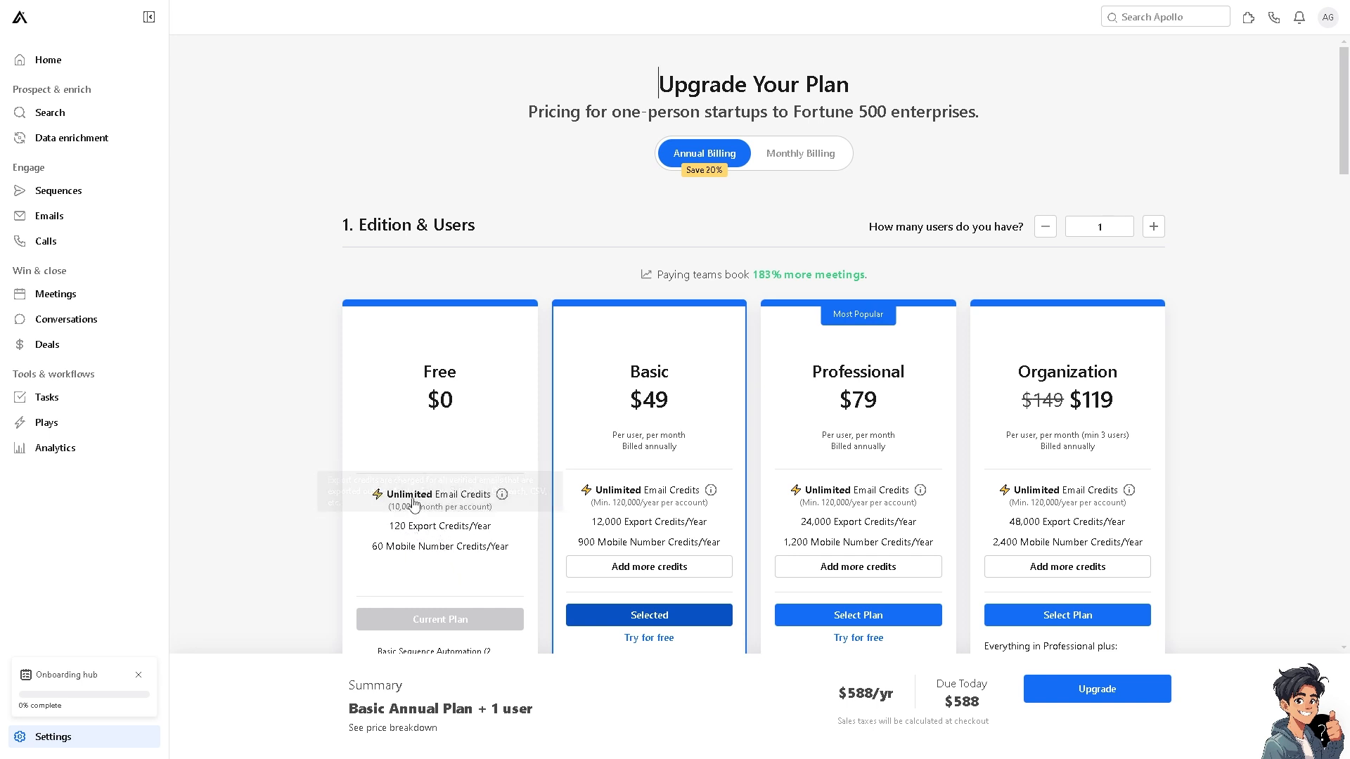
mouse_move(414, 503)
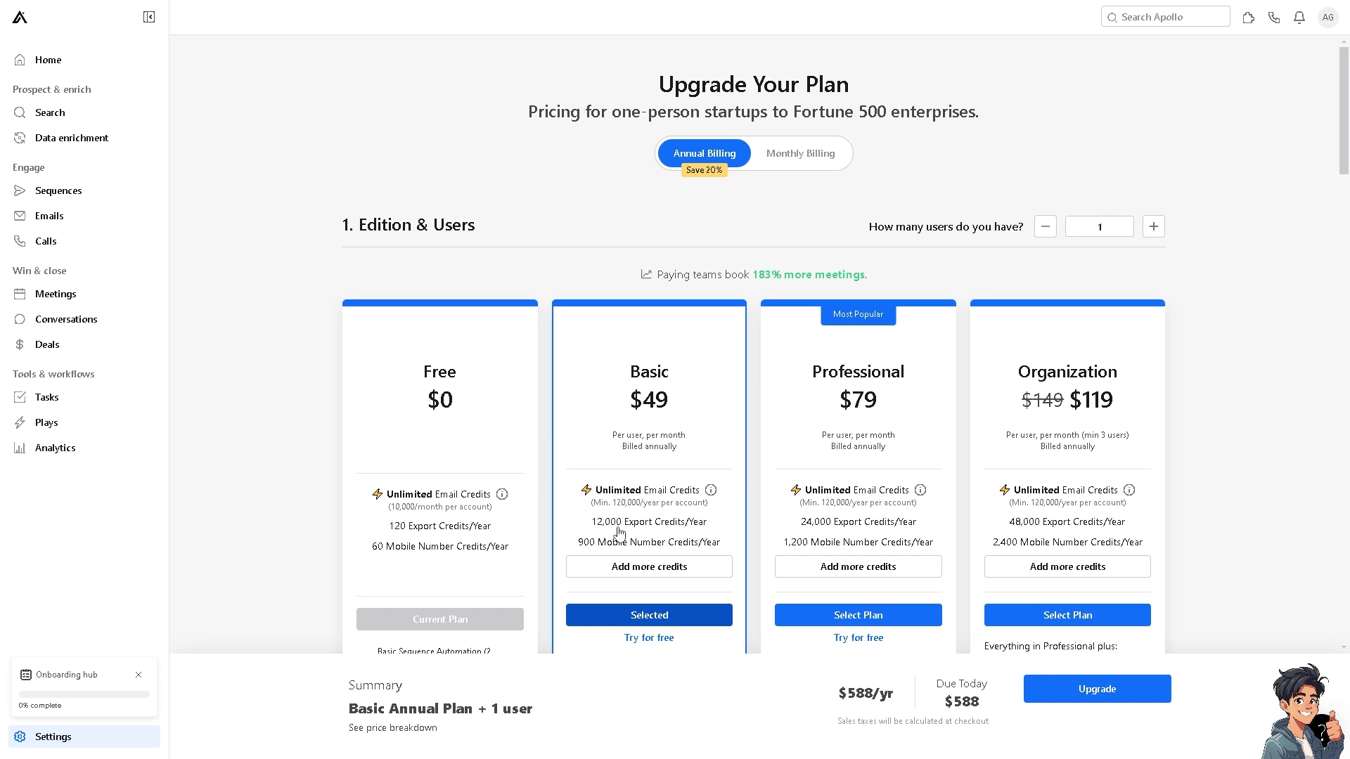
mouse_move(645, 532)
scroll(666, 610, "down", 2)
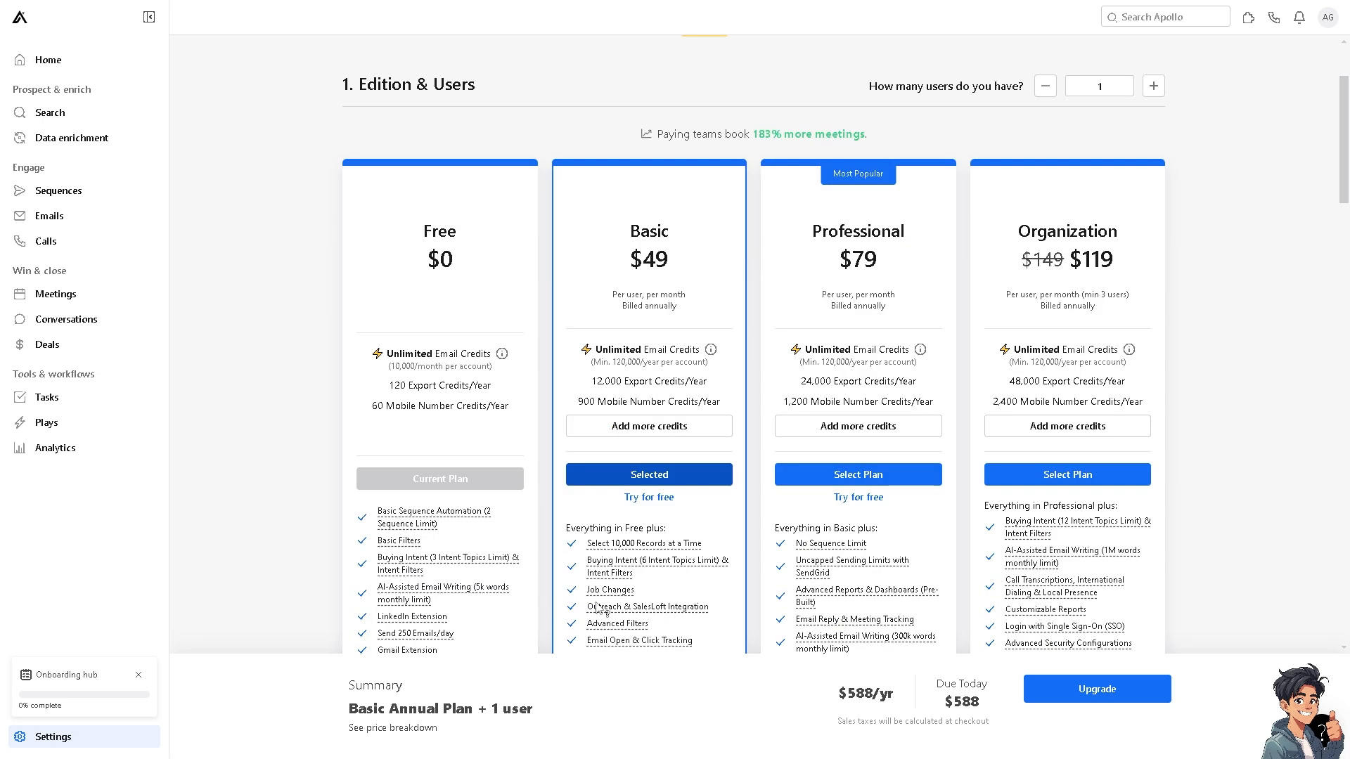
mouse_move(664, 610)
scroll(664, 610, "down", 2)
scroll(665, 591, "down", 2)
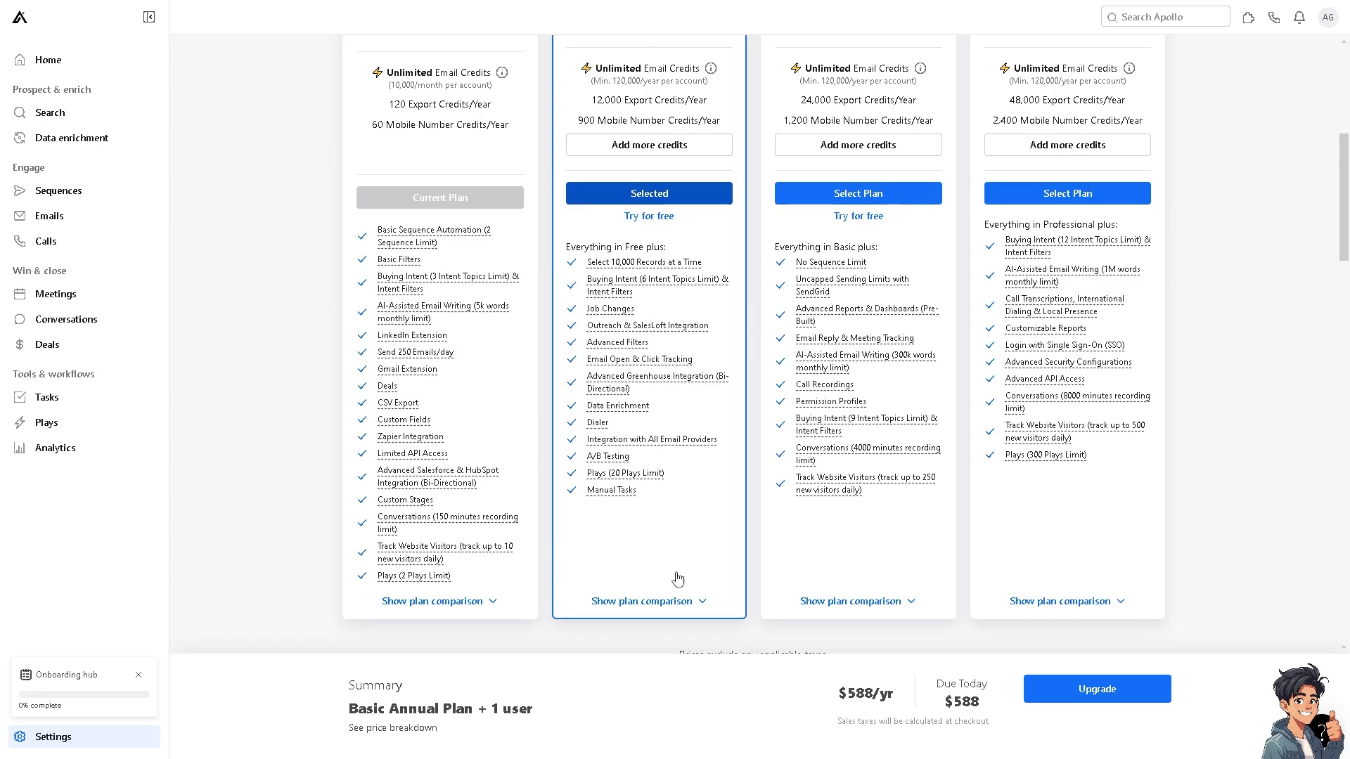
scroll(659, 575, "up", 6)
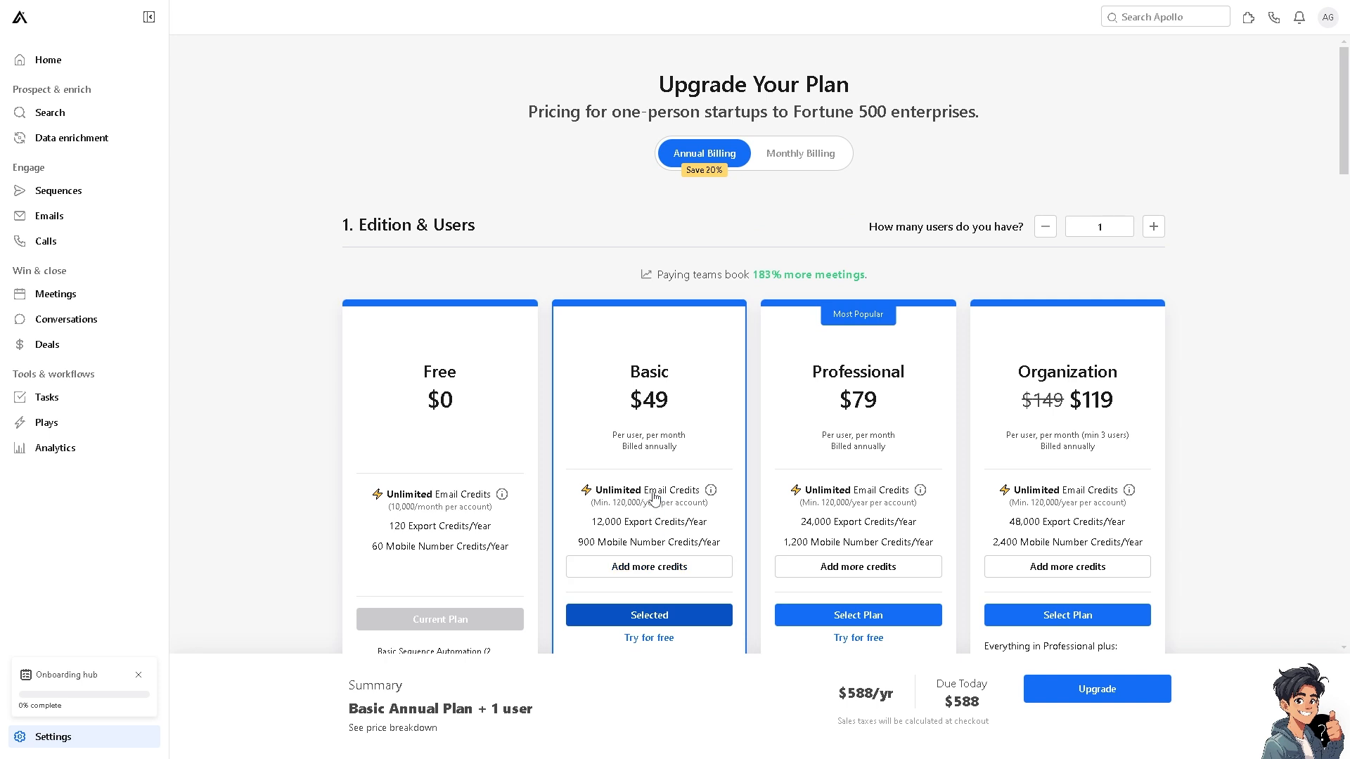
mouse_move(653, 497)
Step: Open the Sequences page
left_click(58, 192)
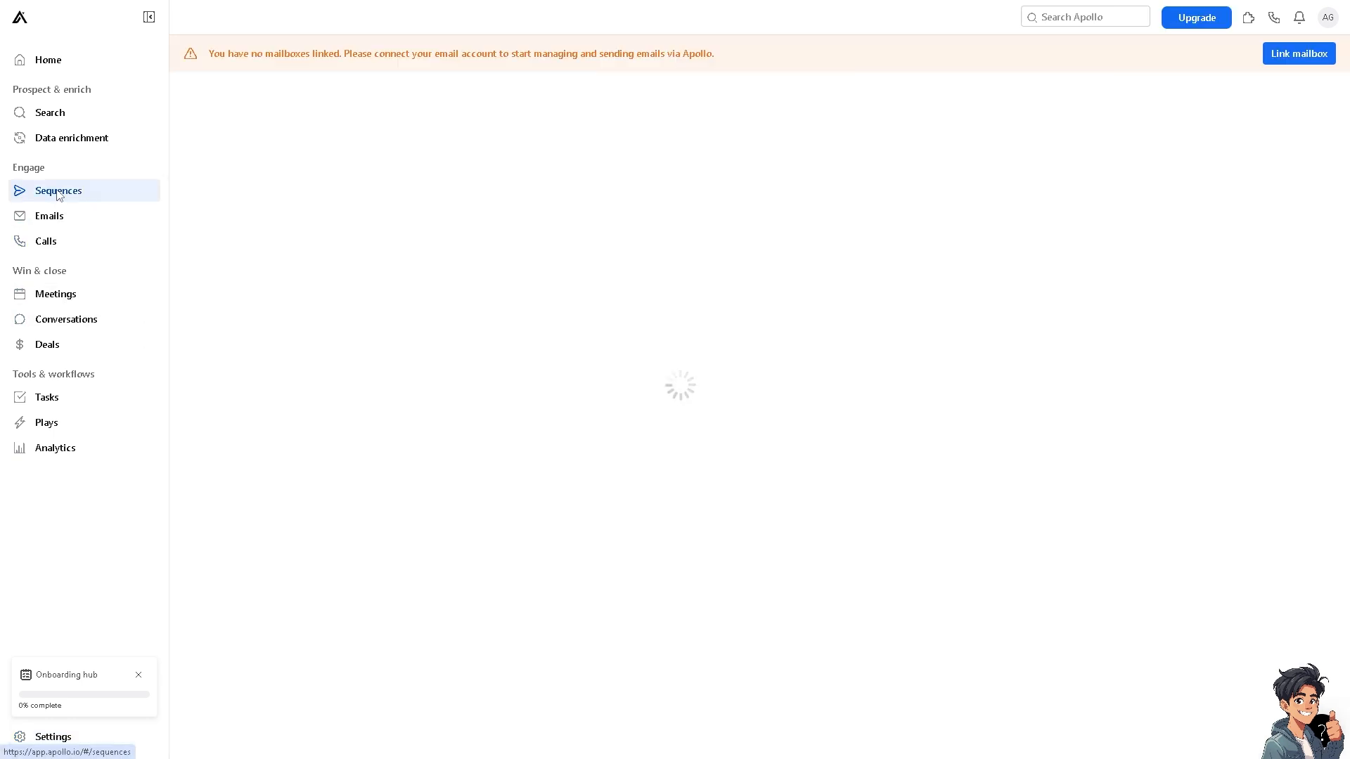